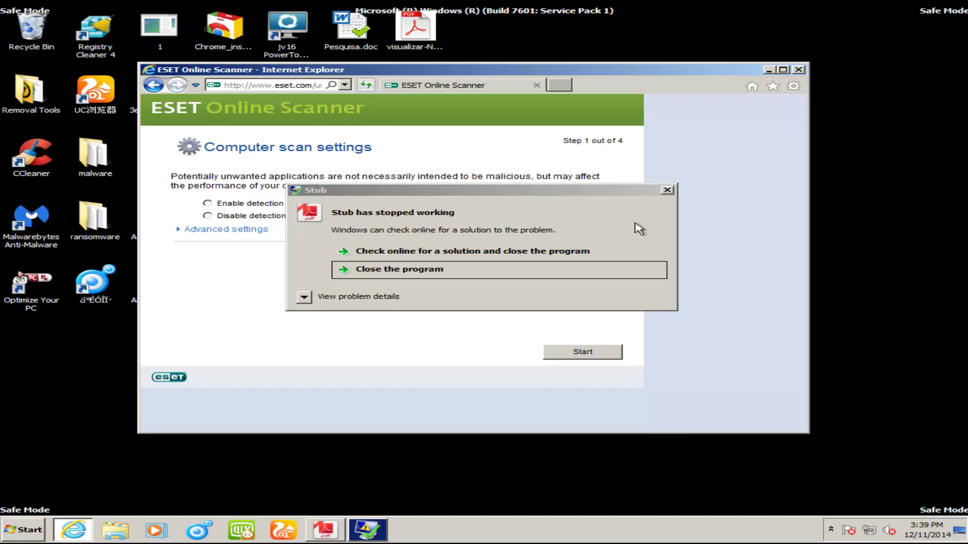
Step: Dismiss the 'Stub has stopped working' crash dialog to reveal the Computer scan settings page
{"action": "left_click", "coordinate": [668, 190]}
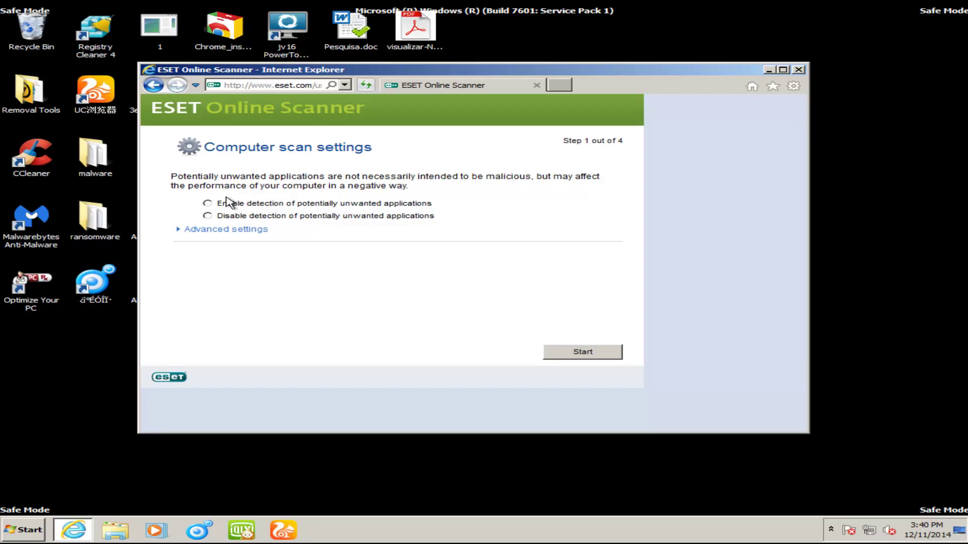
Step: Enable detection of potentially unwanted applications and expand the Advanced settings to review them
{"action": "left_click", "coordinate": [207, 203]}
{"action": "left_click", "coordinate": [343, 185]}
{"action": "left_click", "coordinate": [207, 230]}
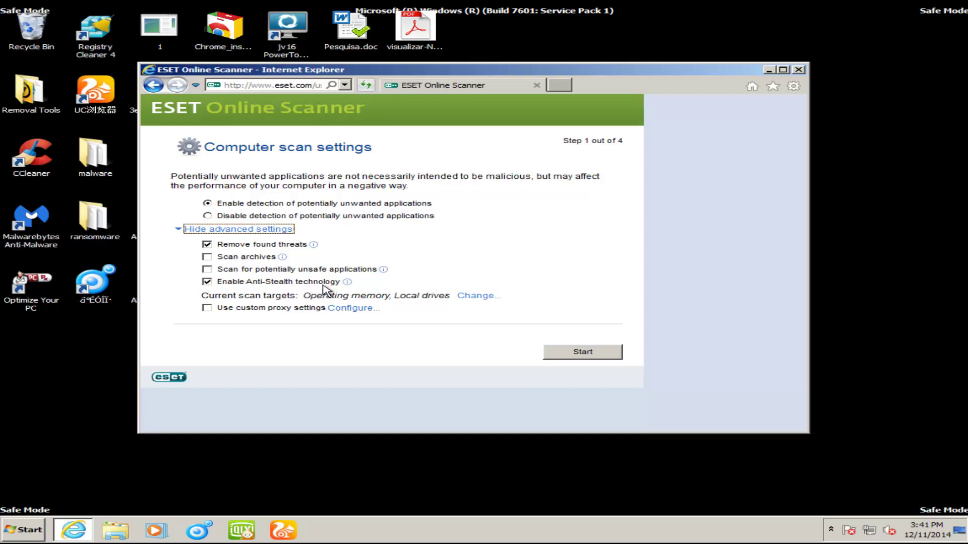
{"action": "mouse_move", "coordinate": [347, 283]}
Step: Start the scan and move the Internet Explorer window aside while it runs to completion
{"action": "left_click", "coordinate": [570, 353]}
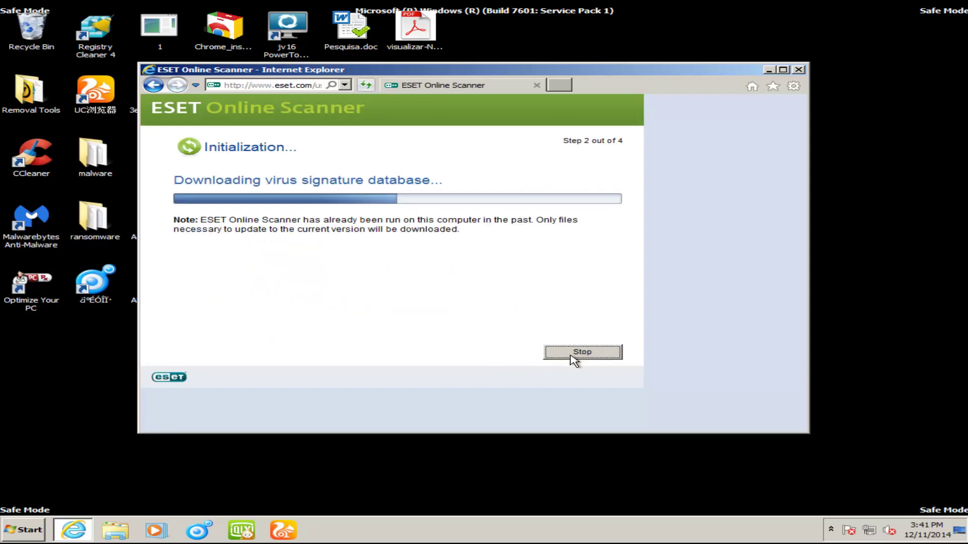
{"action": "left_click_drag", "start_coordinate": [359, 69], "coordinate": [372, 67]}
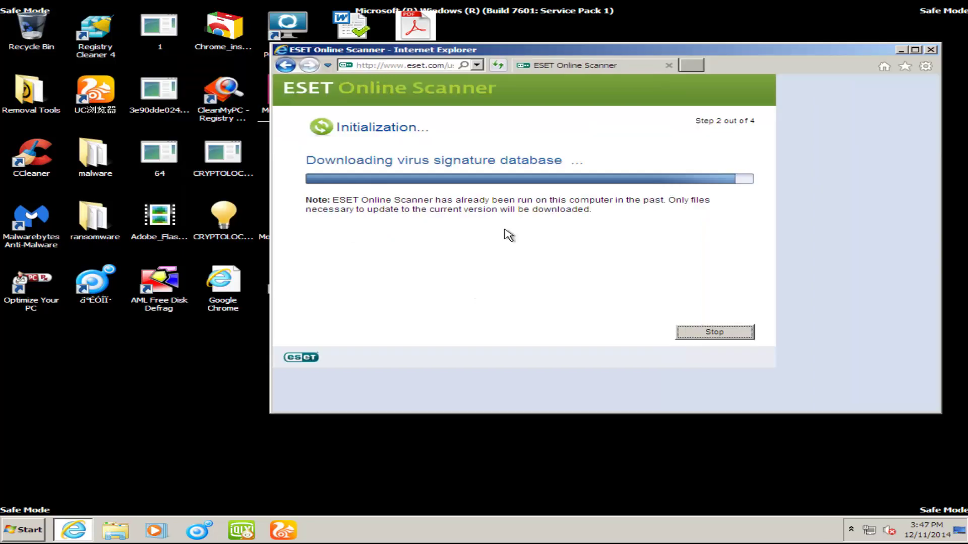
{"action": "left_click_drag", "start_coordinate": [553, 56], "coordinate": [485, 62]}
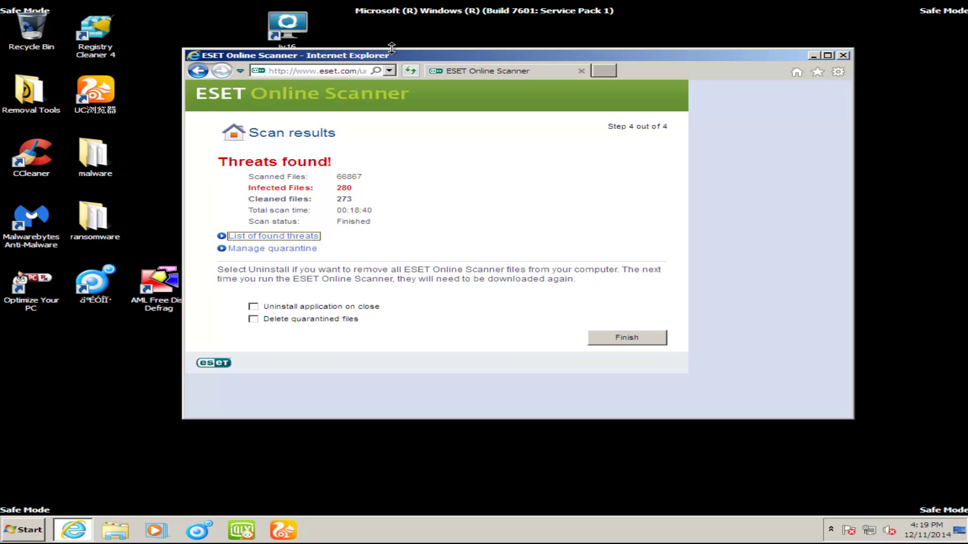
{"action": "left_click_drag", "start_coordinate": [360, 63], "coordinate": [368, 43]}
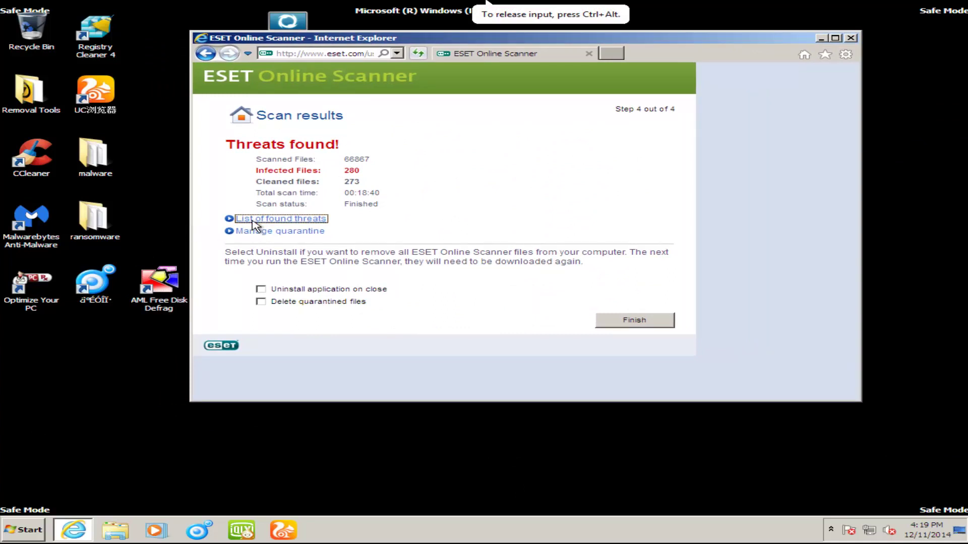
{"action": "left_click", "coordinate": [294, 220]}
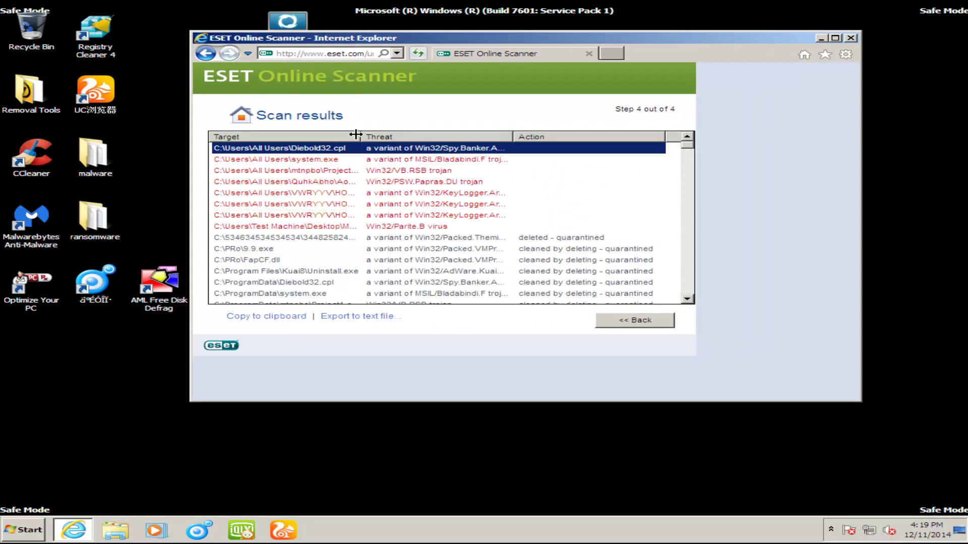
{"action": "left_click_drag", "start_coordinate": [355, 134], "coordinate": [521, 135]}
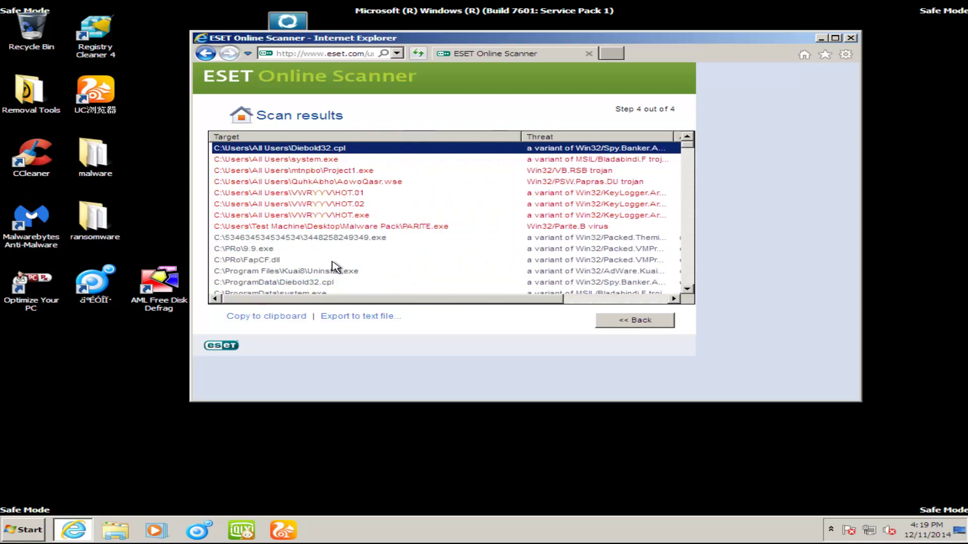
{"action": "left_click", "coordinate": [335, 171]}
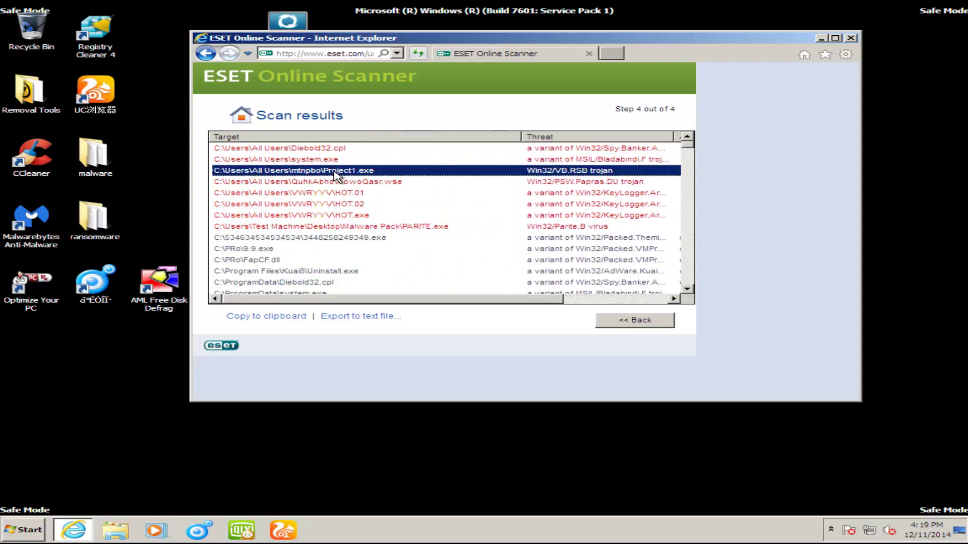
{"action": "left_click", "coordinate": [335, 182]}
{"action": "scroll", "coordinate": [335, 199], "scroll_direction": "down", "scroll_amount": 15}
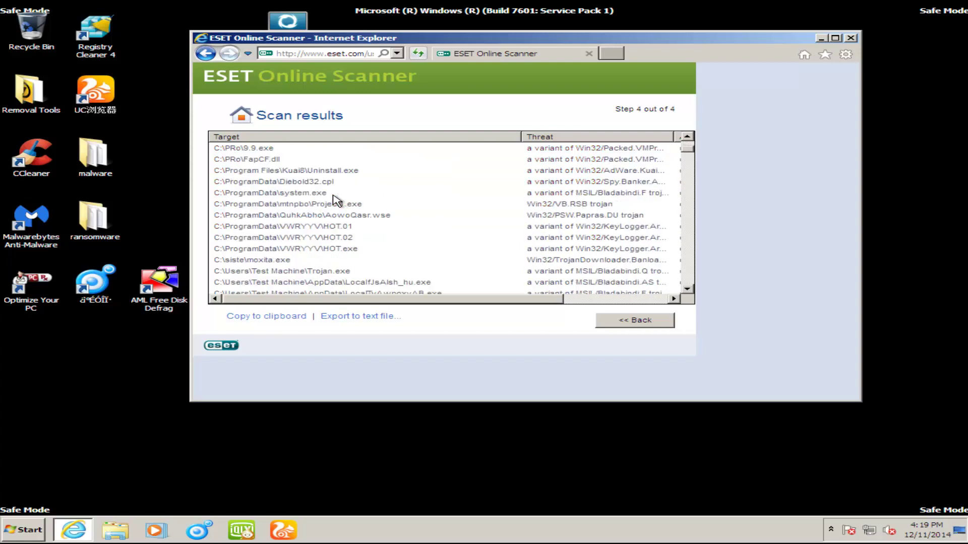
{"action": "scroll", "coordinate": [334, 200], "scroll_direction": "up", "scroll_amount": 10}
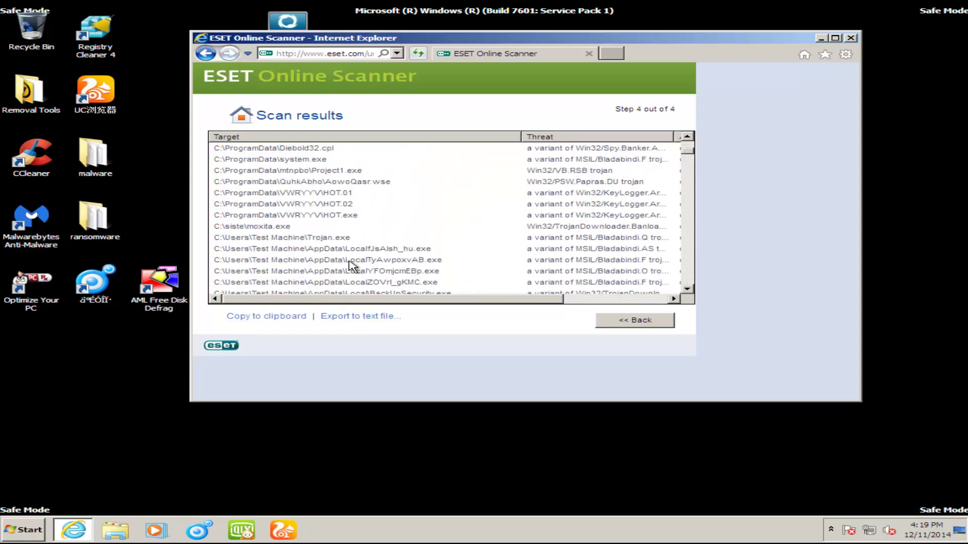
{"action": "scroll", "coordinate": [351, 266], "scroll_direction": "up", "scroll_amount": 3}
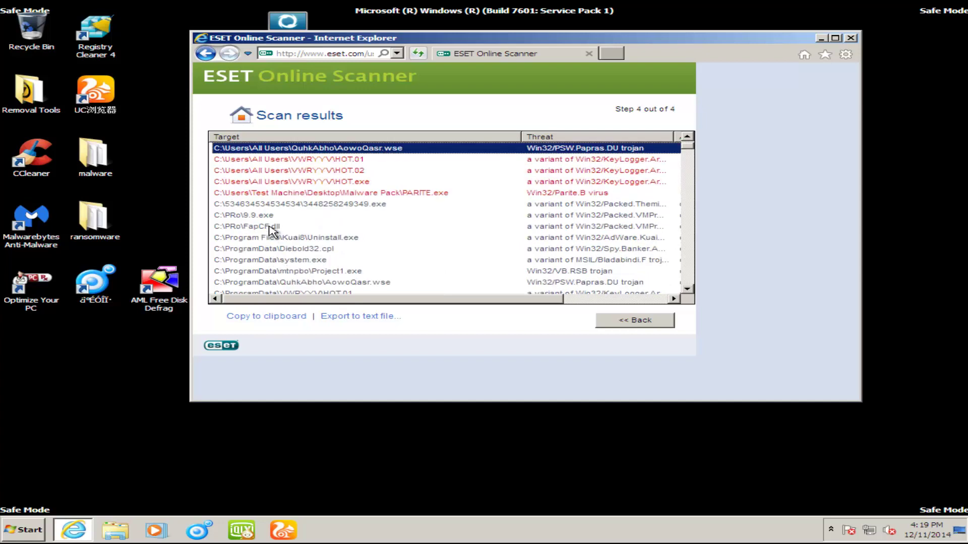
{"action": "scroll", "coordinate": [275, 226], "scroll_direction": "up", "scroll_amount": 1}
{"action": "scroll", "coordinate": [276, 222], "scroll_direction": "down", "scroll_amount": 10}
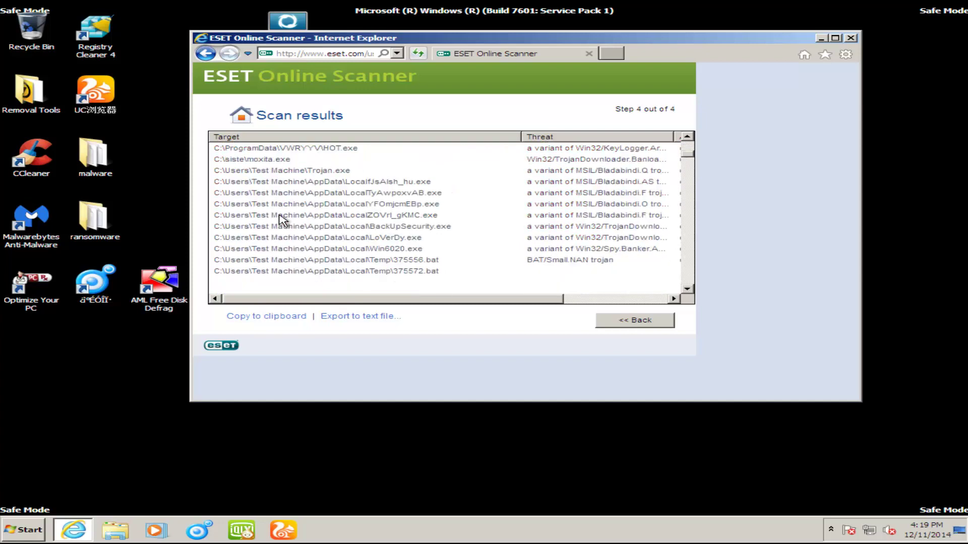
{"action": "scroll", "coordinate": [282, 220], "scroll_direction": "down", "scroll_amount": 8}
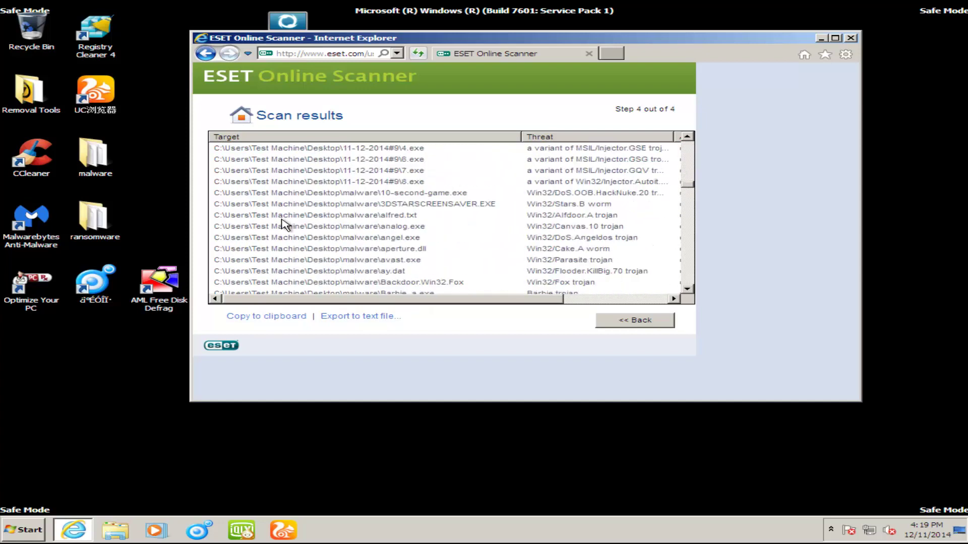
{"action": "scroll", "coordinate": [283, 221], "scroll_direction": "up", "scroll_amount": 3}
{"action": "scroll", "coordinate": [368, 189], "scroll_direction": "up", "scroll_amount": 3}
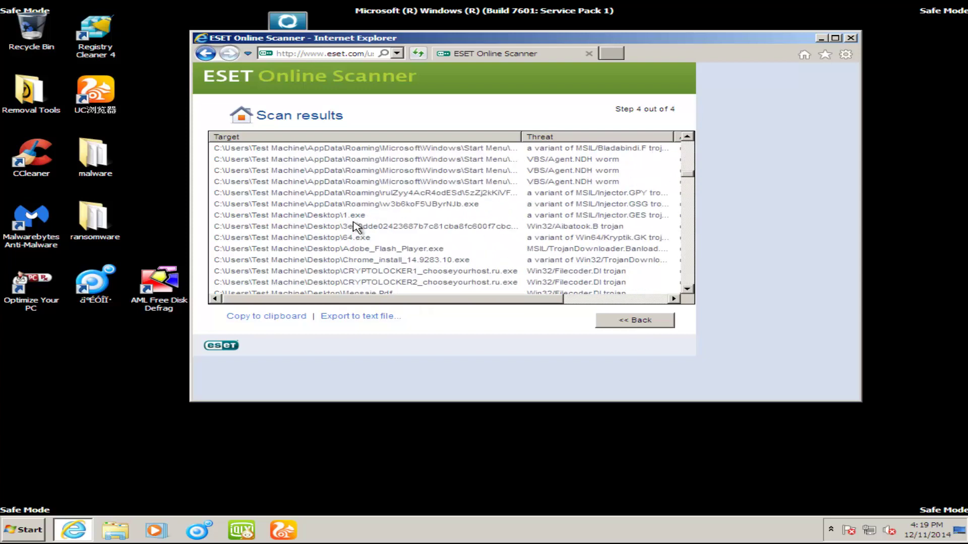
{"action": "scroll", "coordinate": [438, 240], "scroll_direction": "down", "scroll_amount": 3}
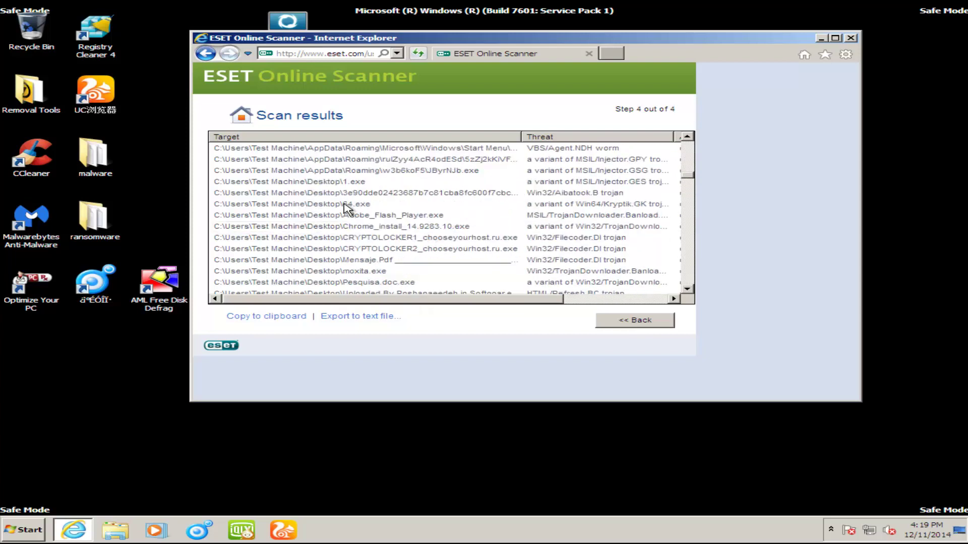
{"action": "scroll", "coordinate": [326, 265], "scroll_direction": "down", "scroll_amount": 10}
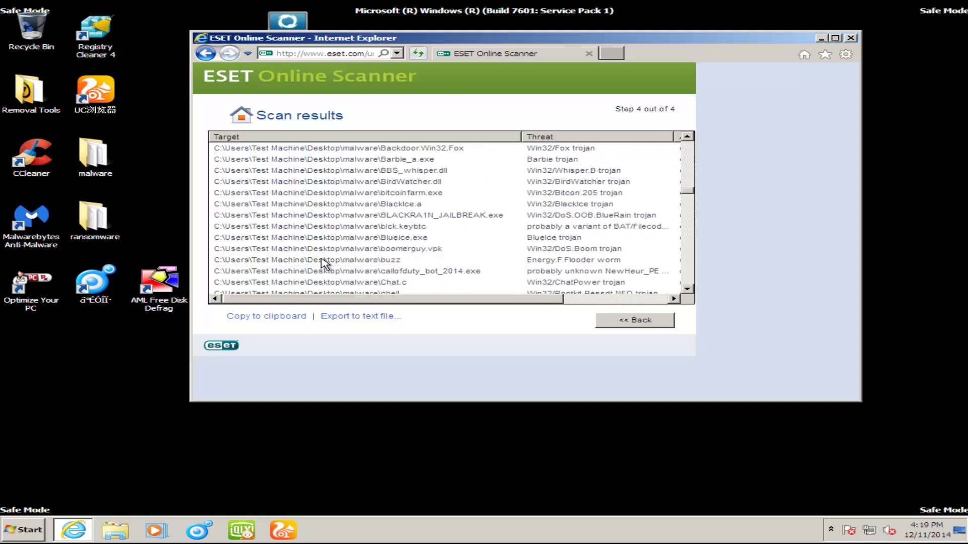
{"action": "scroll", "coordinate": [352, 257], "scroll_direction": "down", "scroll_amount": 15}
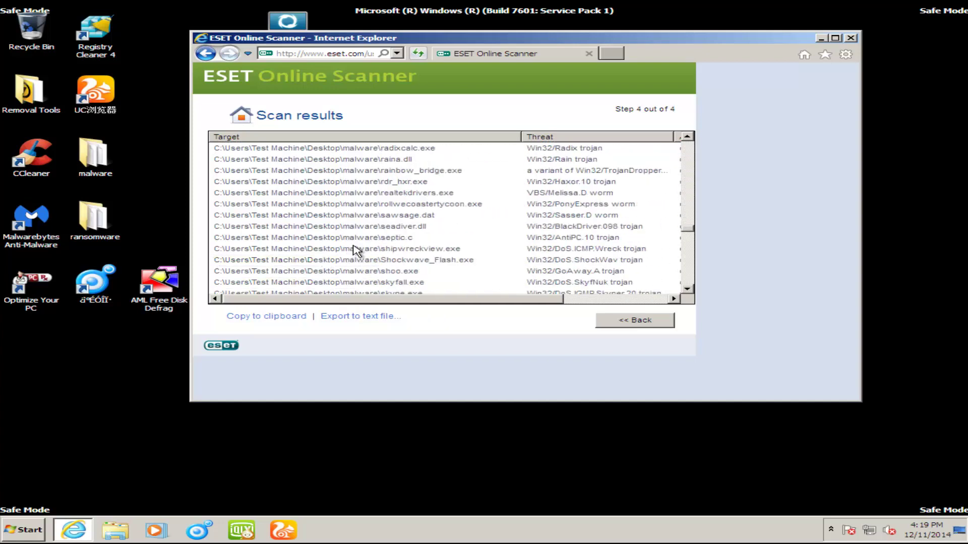
{"action": "scroll", "coordinate": [356, 249], "scroll_direction": "down", "scroll_amount": 15}
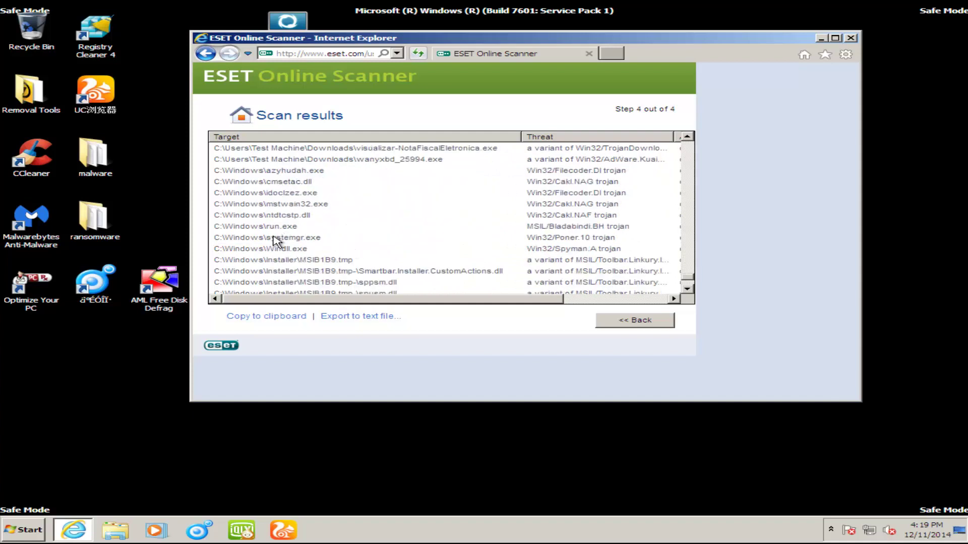
{"action": "scroll", "coordinate": [262, 252], "scroll_direction": "down", "scroll_amount": 3}
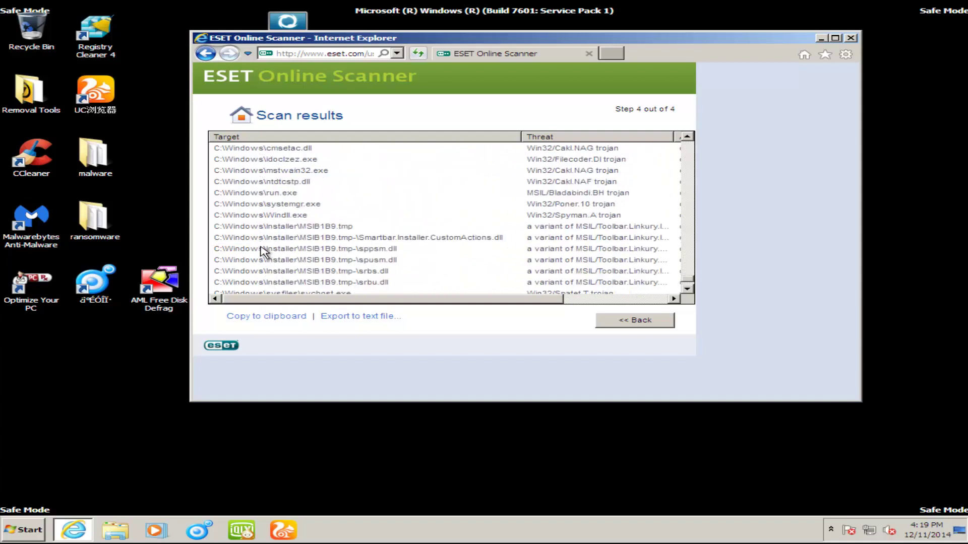
{"action": "left_click", "coordinate": [271, 284]}
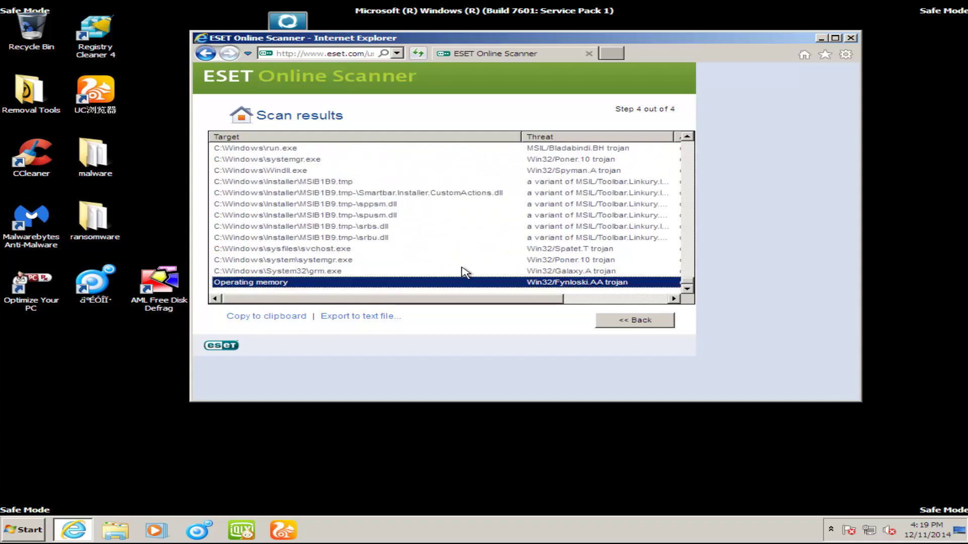
{"action": "left_click_drag", "start_coordinate": [436, 298], "coordinate": [627, 300]}
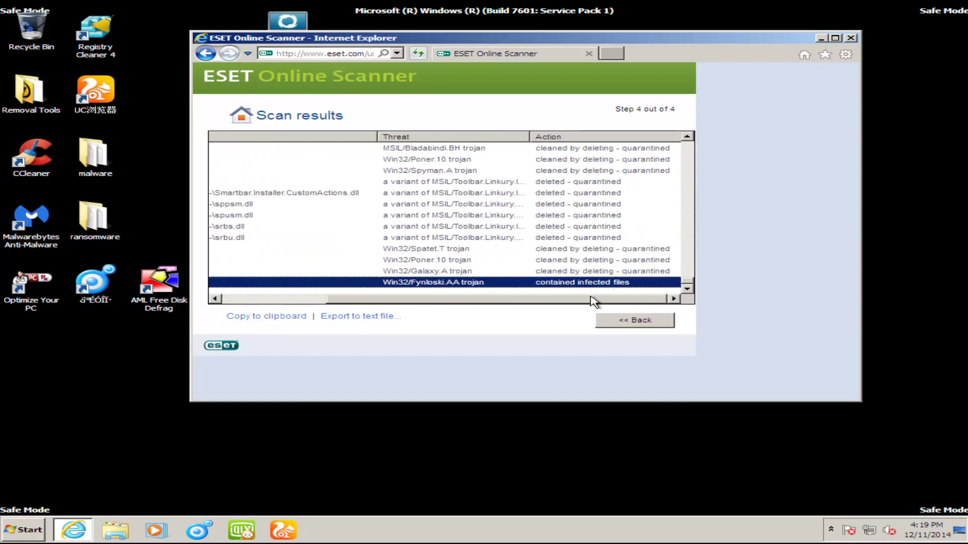
{"action": "left_click_drag", "start_coordinate": [594, 303], "coordinate": [466, 299]}
Step: Open the quarantined files list and inspect the svchost.exe, MediaPlayerClassicInstaller.exe and Chrome_install_14.9283.10.exe entries
{"action": "left_click", "coordinate": [644, 324]}
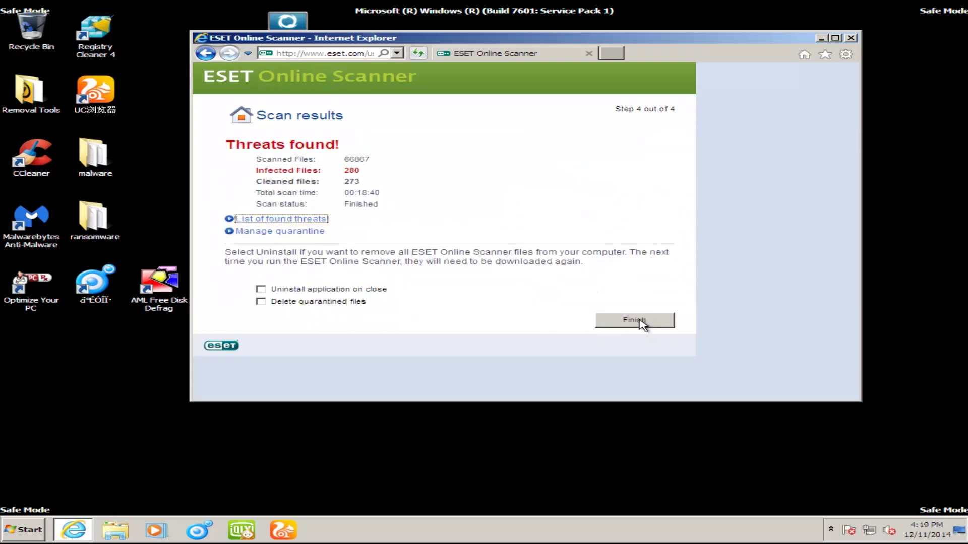
{"action": "left_click", "coordinate": [279, 231]}
{"action": "left_click", "coordinate": [282, 192]}
{"action": "scroll", "coordinate": [310, 222], "scroll_direction": "down", "scroll_amount": 1}
{"action": "scroll", "coordinate": [322, 225], "scroll_direction": "down", "scroll_amount": 8}
{"action": "left_click", "coordinate": [315, 194]}
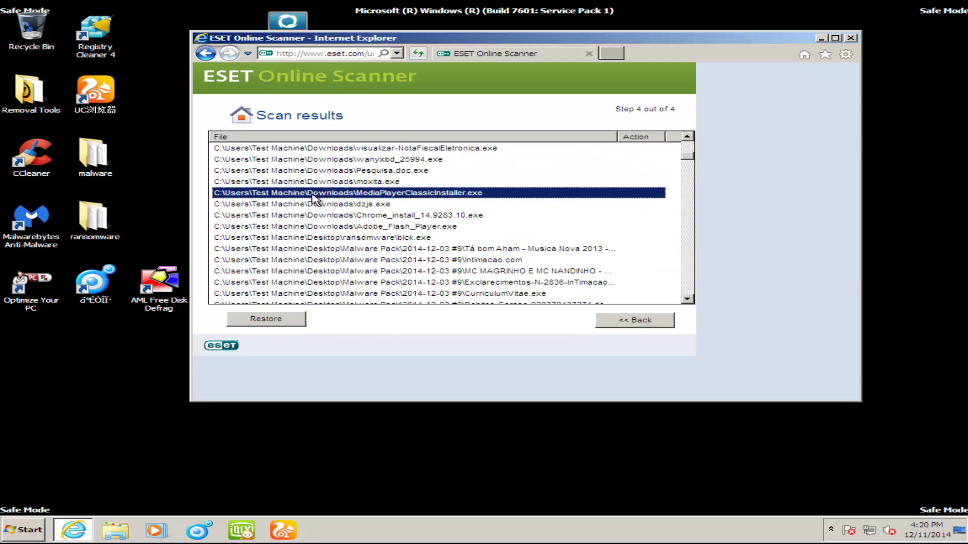
{"action": "left_click_drag", "start_coordinate": [310, 201], "coordinate": [316, 216]}
Step: Scroll on to inspect the C:\Windows\ntdtcstp.dll entry and the rest of the results
{"action": "scroll", "coordinate": [317, 222], "scroll_direction": "up", "scroll_amount": 6}
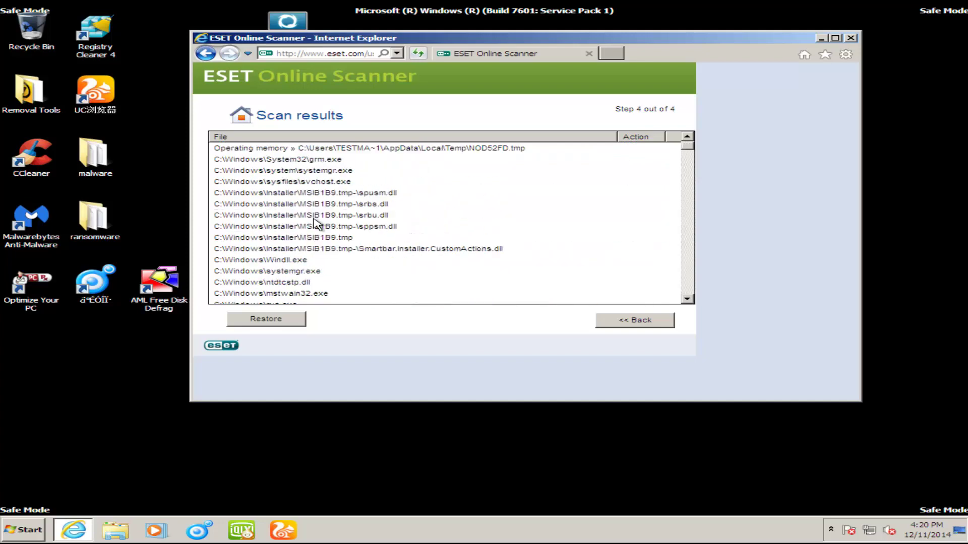
{"action": "scroll", "coordinate": [313, 222], "scroll_direction": "down", "scroll_amount": 4}
{"action": "left_click", "coordinate": [320, 161]}
{"action": "scroll", "coordinate": [310, 237], "scroll_direction": "up", "scroll_amount": 4}
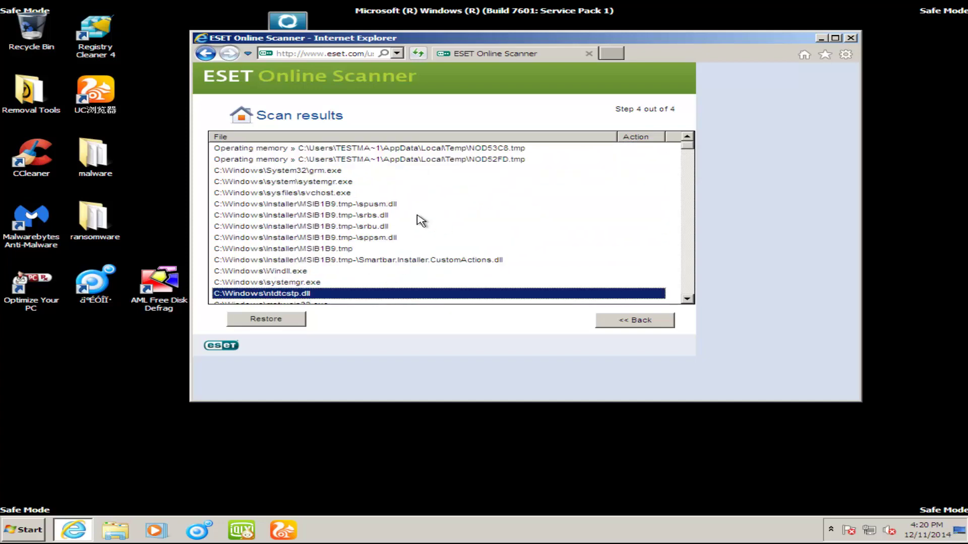
{"action": "scroll", "coordinate": [410, 218], "scroll_direction": "down", "scroll_amount": 10}
{"action": "left_click_drag", "start_coordinate": [688, 181], "coordinate": [692, 303]}
Step: Sort the results by Action, check a HOT.01 entry, and return to the Threats found summary
{"action": "left_click", "coordinate": [648, 143]}
{"action": "left_click", "coordinate": [420, 211]}
{"action": "scroll", "coordinate": [420, 215], "scroll_direction": "up", "scroll_amount": 5}
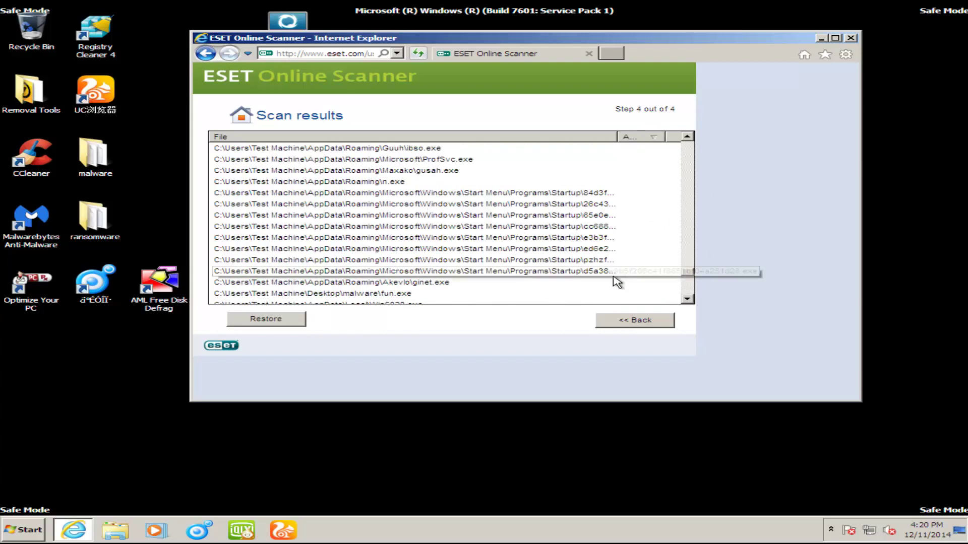
{"action": "scroll", "coordinate": [691, 274], "scroll_direction": "up", "scroll_amount": 1}
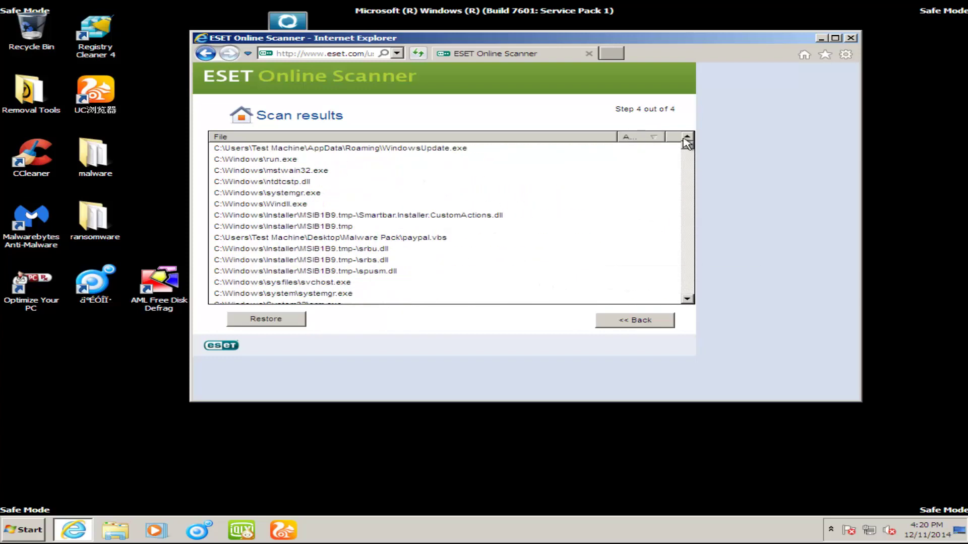
{"action": "left_click", "coordinate": [622, 325]}
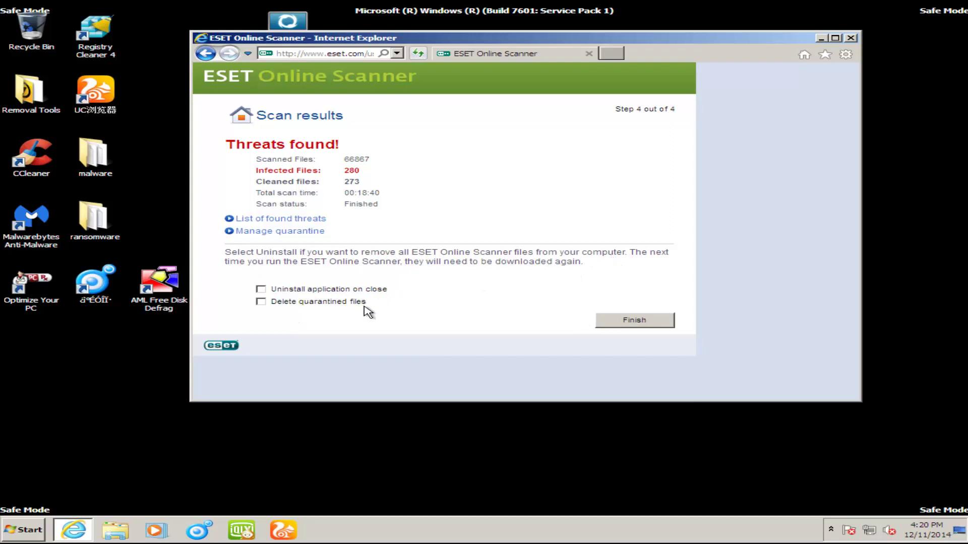
Step: Tick 'Delete quarantined files' and finish, reaching the Additional information page
{"action": "left_click", "coordinate": [261, 302]}
{"action": "left_click", "coordinate": [643, 328]}
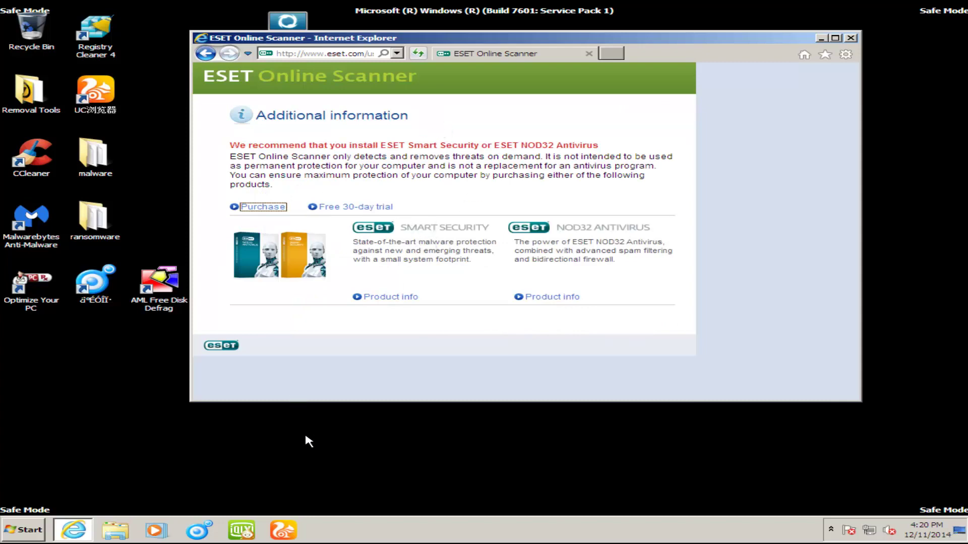
Step: Drag the scanner's Internet Explorer window up and left, then back down
{"action": "left_click_drag", "start_coordinate": [429, 45], "coordinate": [406, 21]}
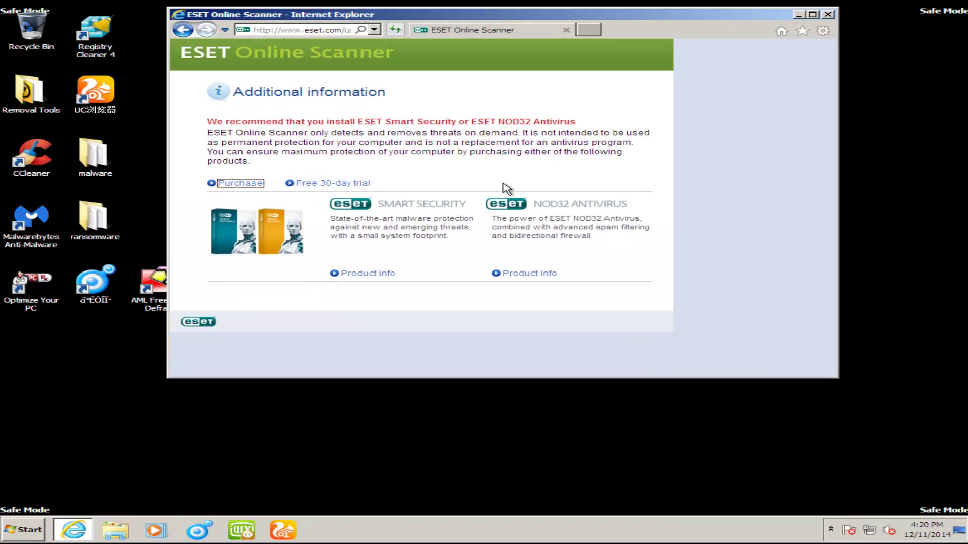
{"action": "left_click_drag", "start_coordinate": [742, 15], "coordinate": [754, 56]}
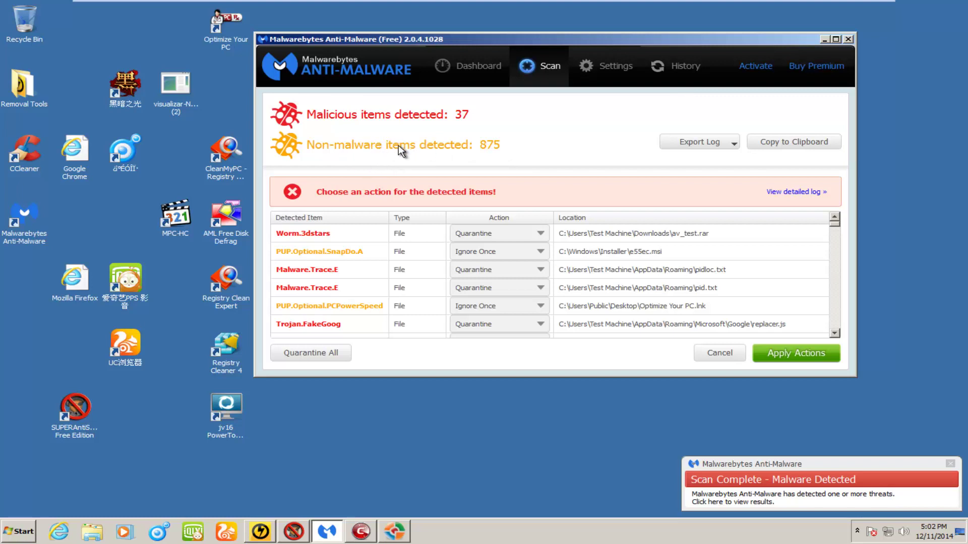
Step: Review the Worm.3dstars, PUP.Optional.SnapDo.A and Trojan.FakeGoog replacer.js detections in Malwarebytes
{"action": "left_click", "coordinate": [645, 238]}
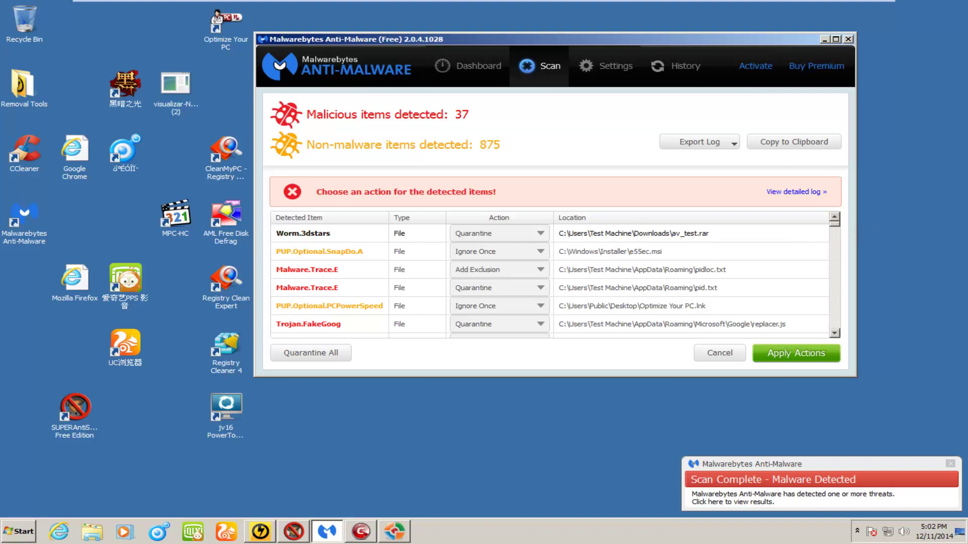
{"action": "scroll", "coordinate": [838, 227], "scroll_direction": "down", "scroll_amount": 5}
{"action": "scroll", "coordinate": [834, 220], "scroll_direction": "up", "scroll_amount": 5}
{"action": "left_click", "coordinate": [592, 257]}
{"action": "scroll", "coordinate": [585, 282], "scroll_direction": "down", "scroll_amount": 1}
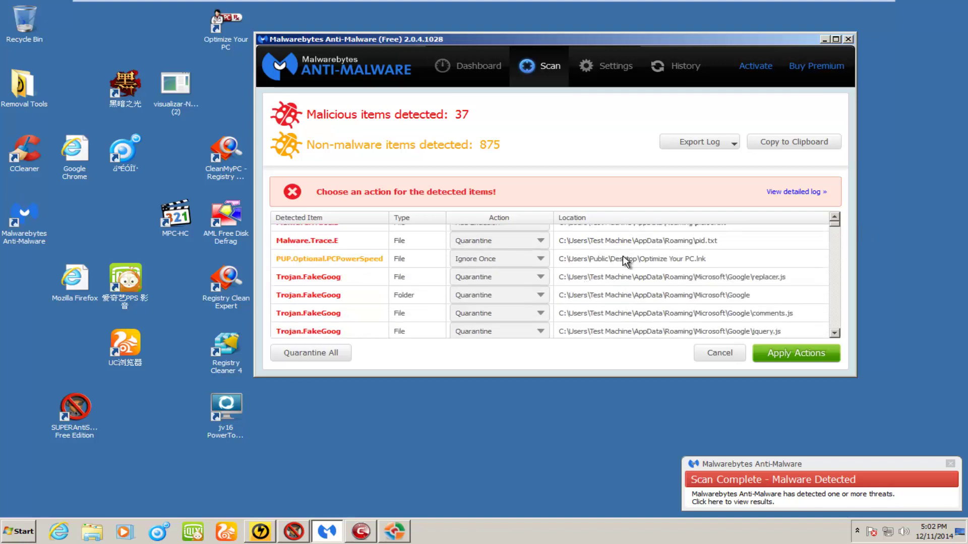
{"action": "left_click", "coordinate": [611, 278]}
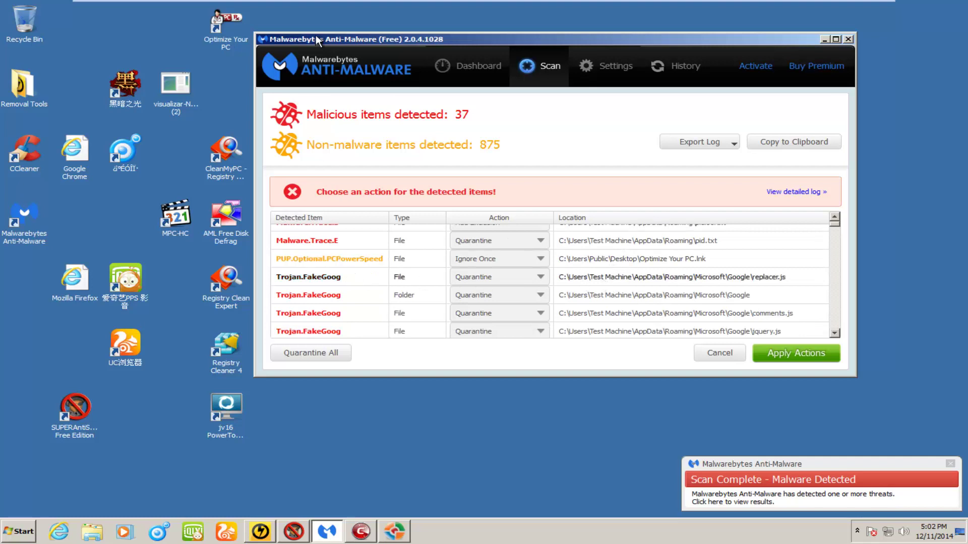
Step: Reposition the Malwarebytes window and scroll through the rest of its 37 malicious and 875 non-malware detections
{"action": "left_click_drag", "start_coordinate": [333, 40], "coordinate": [329, 42]}
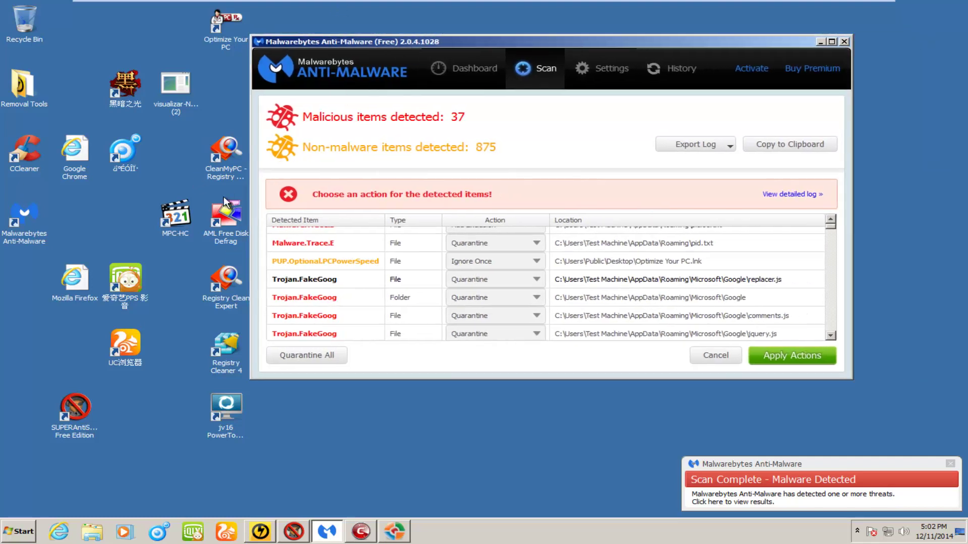
{"action": "left_click_drag", "start_coordinate": [575, 41], "coordinate": [561, 23]}
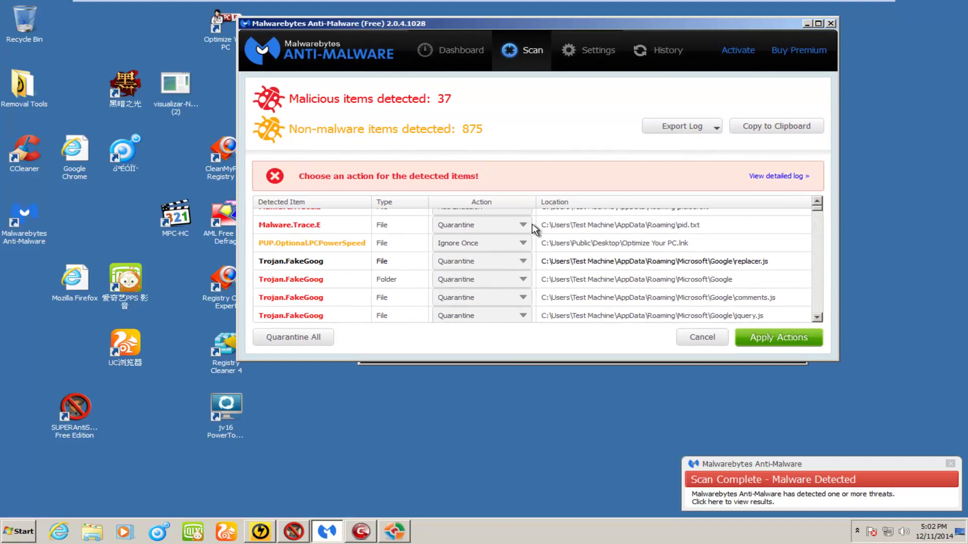
{"action": "scroll", "coordinate": [523, 277], "scroll_direction": "down", "scroll_amount": 2}
{"action": "scroll", "coordinate": [523, 278], "scroll_direction": "down", "scroll_amount": 2}
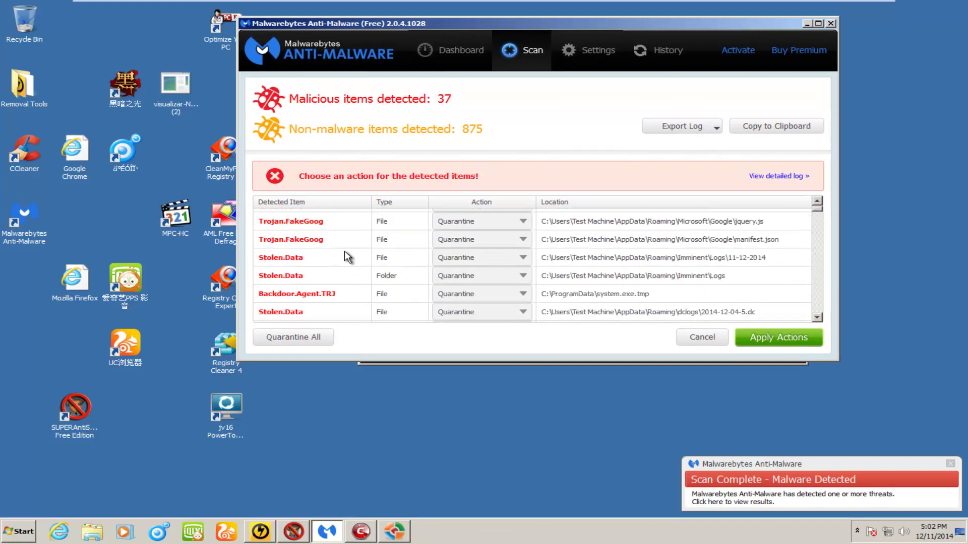
{"action": "scroll", "coordinate": [310, 255], "scroll_direction": "down", "scroll_amount": 8}
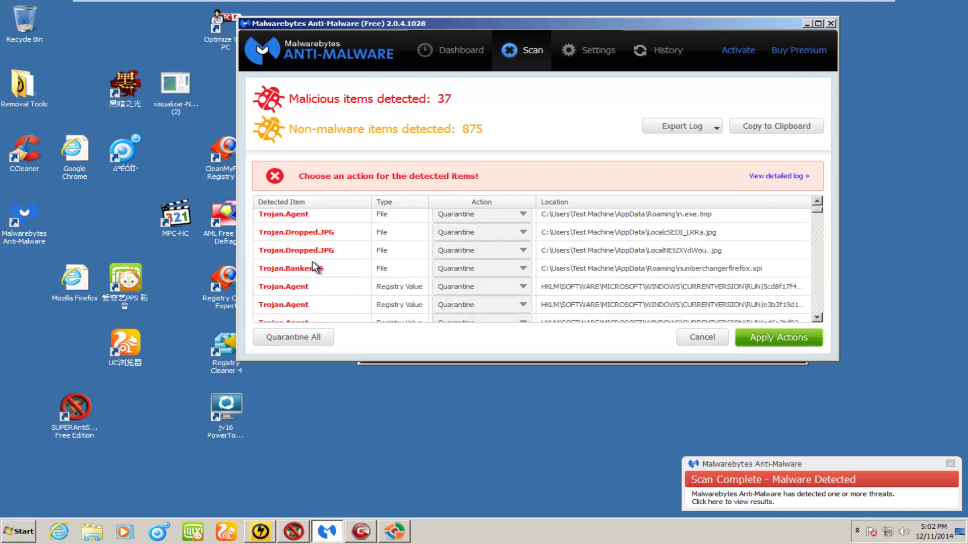
{"action": "scroll", "coordinate": [321, 270], "scroll_direction": "down", "scroll_amount": 3}
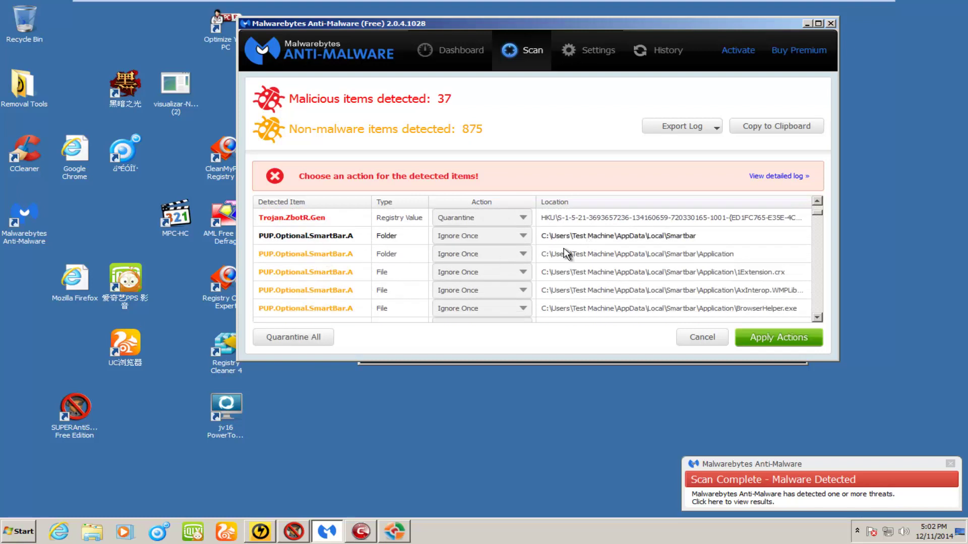
{"action": "scroll", "coordinate": [343, 265], "scroll_direction": "up", "scroll_amount": 3}
{"action": "scroll", "coordinate": [309, 265], "scroll_direction": "down", "scroll_amount": 3}
{"action": "scroll", "coordinate": [815, 231], "scroll_direction": "down", "scroll_amount": 5}
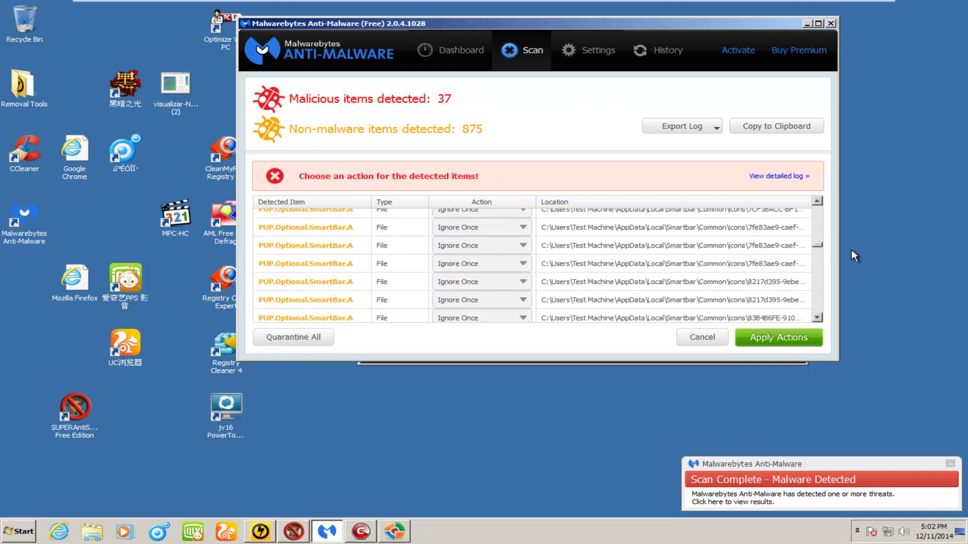
{"action": "left_click_drag", "start_coordinate": [816, 247], "coordinate": [832, 319]}
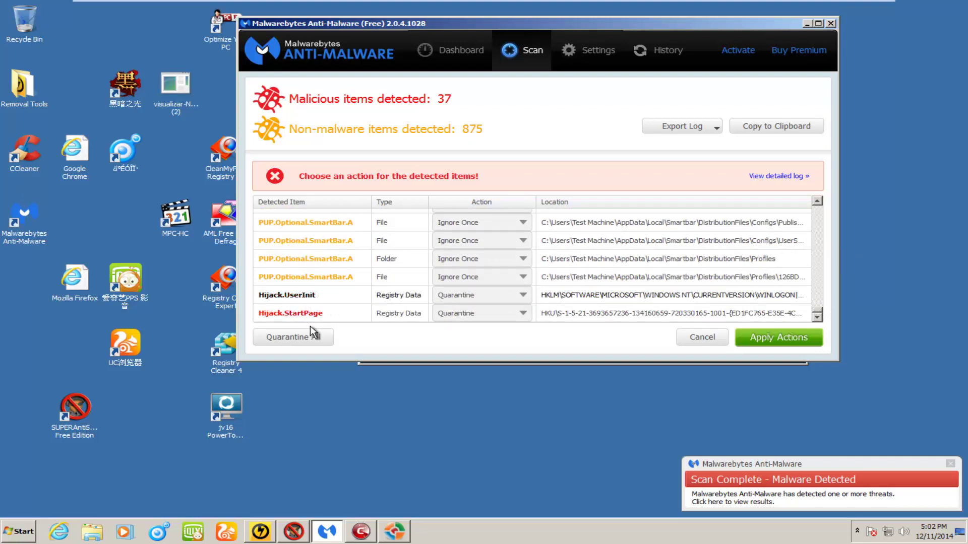
Step: Minimize Malwarebytes, expand SUPERAntiSpyware's Trojan.Agent/Gen-FakeAV entry, then minimize SUPERAntiSpyware
{"action": "left_click", "coordinate": [808, 24]}
{"action": "left_click", "coordinate": [676, 367]}
{"action": "left_click_drag", "start_coordinate": [518, 45], "coordinate": [464, 45]}
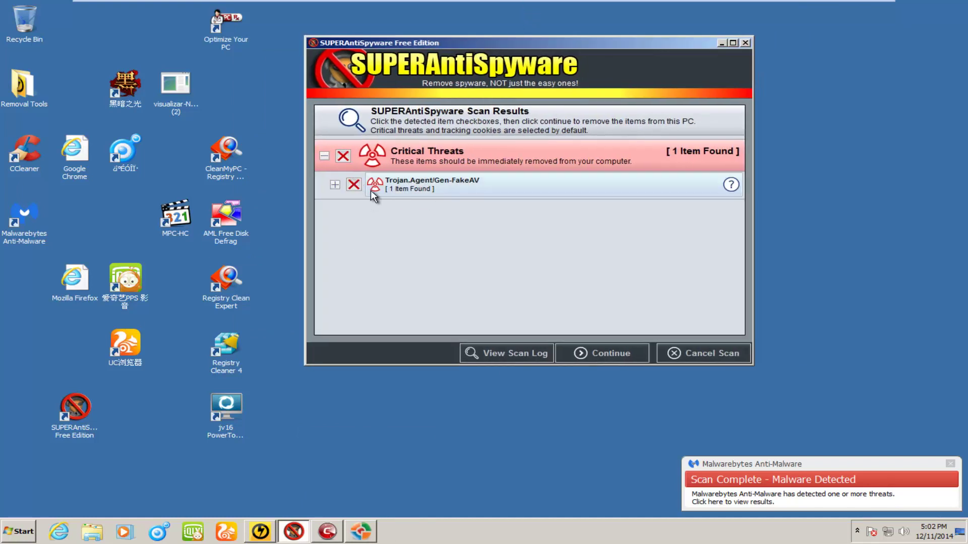
{"action": "left_click", "coordinate": [334, 185]}
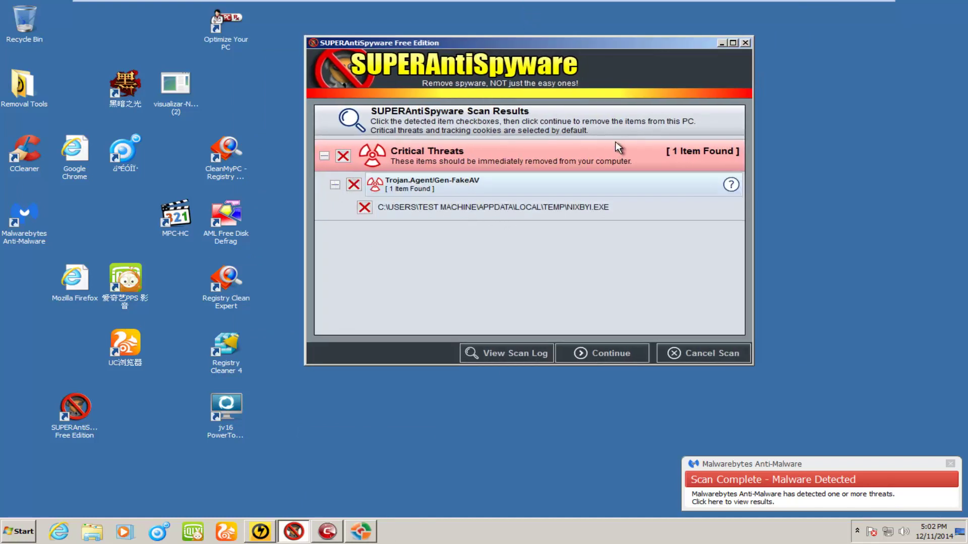
{"action": "left_click", "coordinate": [721, 43]}
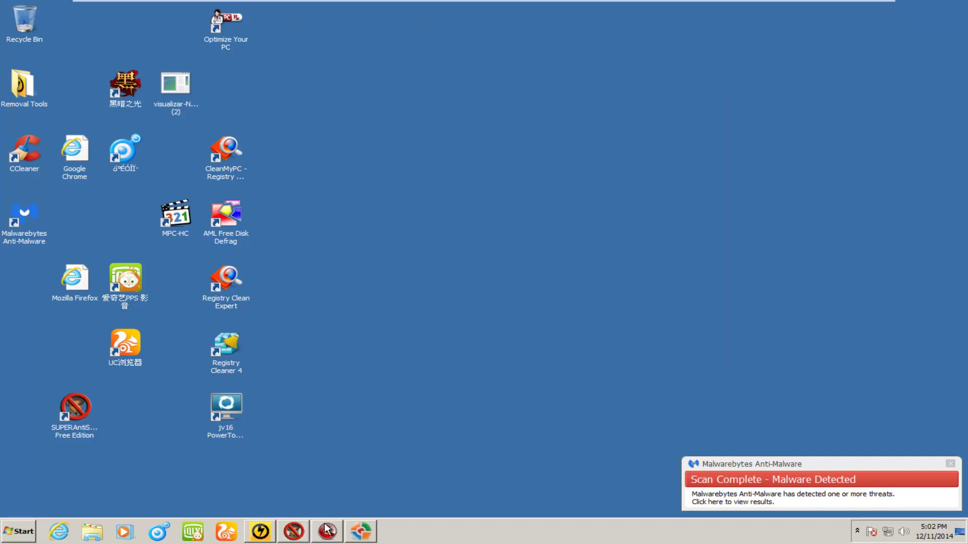
Step: Bring up Norton Power Eraser's Bad registry results, scroll through them, then switch to COMODO's results
{"action": "left_click", "coordinate": [260, 531]}
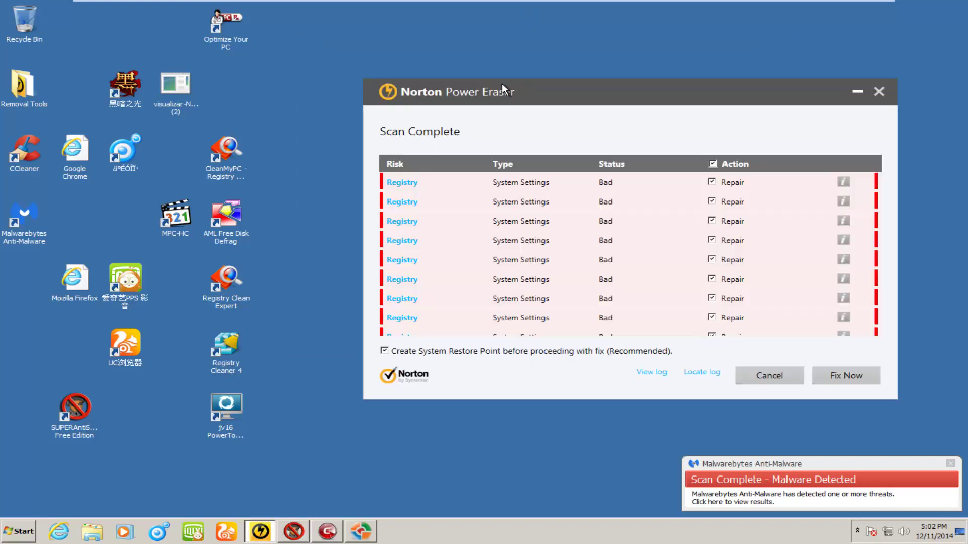
{"action": "left_click_drag", "start_coordinate": [533, 91], "coordinate": [393, 70]}
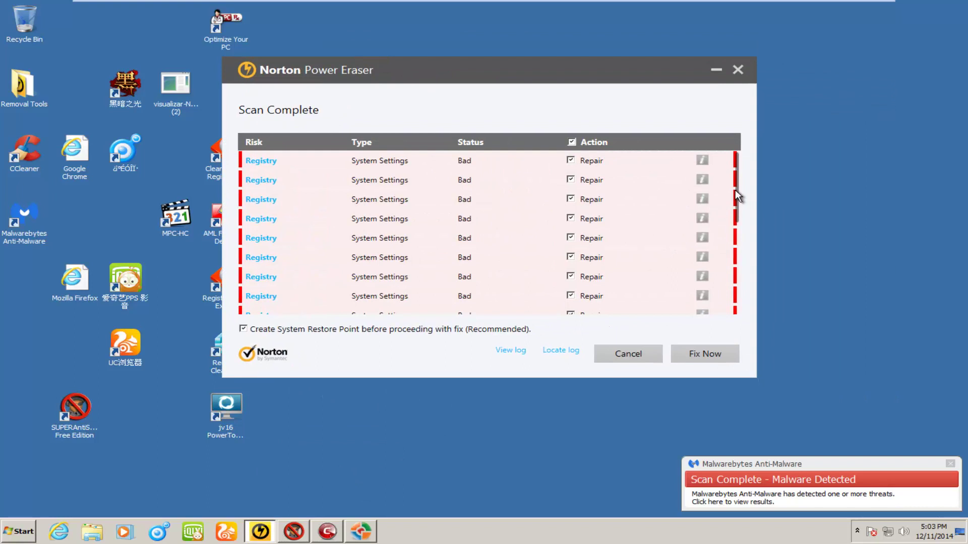
{"action": "left_click_drag", "start_coordinate": [735, 189], "coordinate": [737, 213]}
{"action": "scroll", "coordinate": [731, 242], "scroll_direction": "up", "scroll_amount": 1}
{"action": "scroll", "coordinate": [731, 308], "scroll_direction": "down", "scroll_amount": 1}
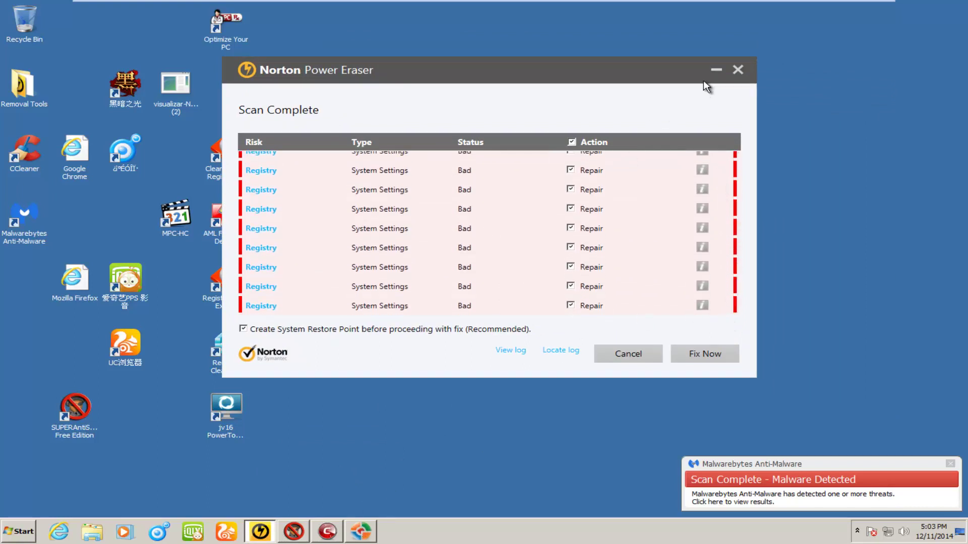
{"action": "left_click", "coordinate": [327, 532]}
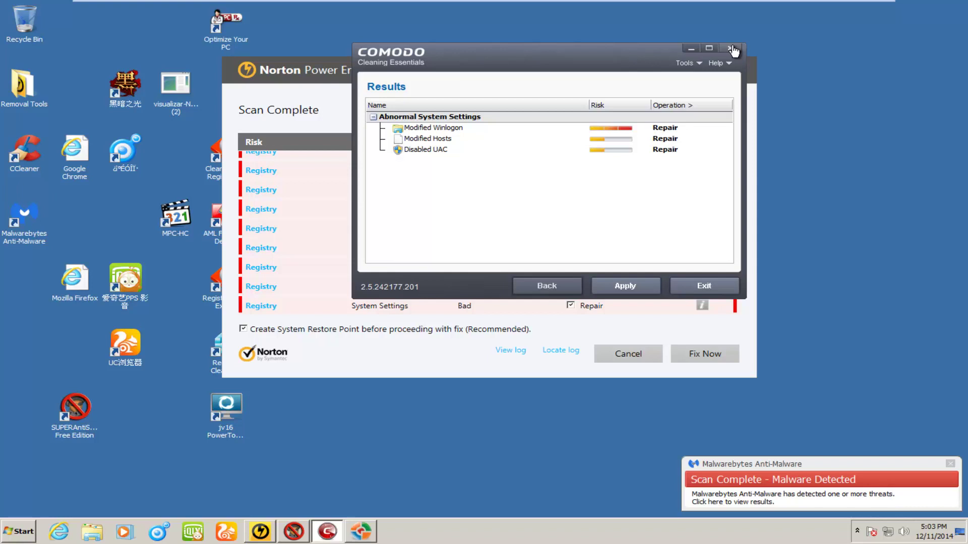
Step: Select Modified Hosts, close COMODO's results declining the restart, close Norton Power Eraser, and bring up HitmanPro
{"action": "left_click", "coordinate": [428, 140]}
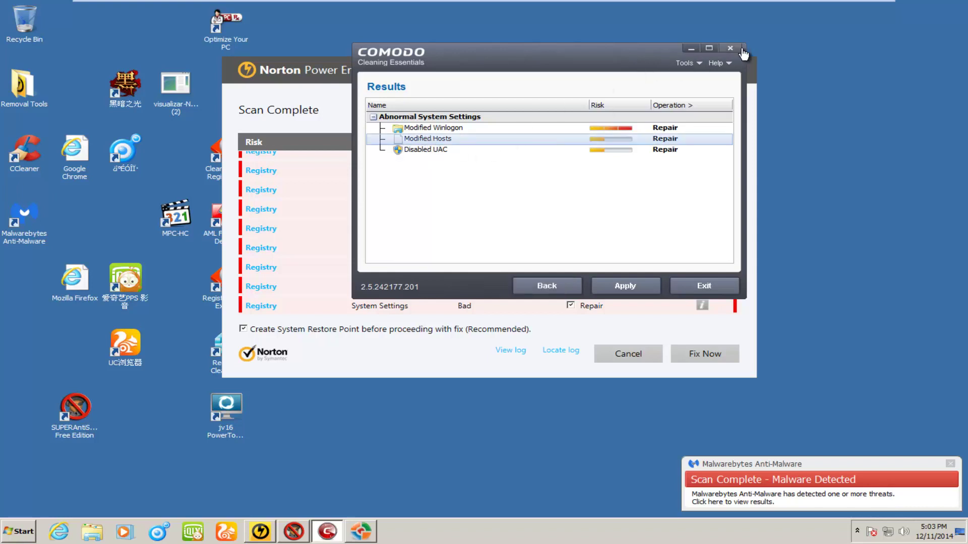
{"action": "left_click", "coordinate": [722, 58]}
{"action": "left_click", "coordinate": [727, 49]}
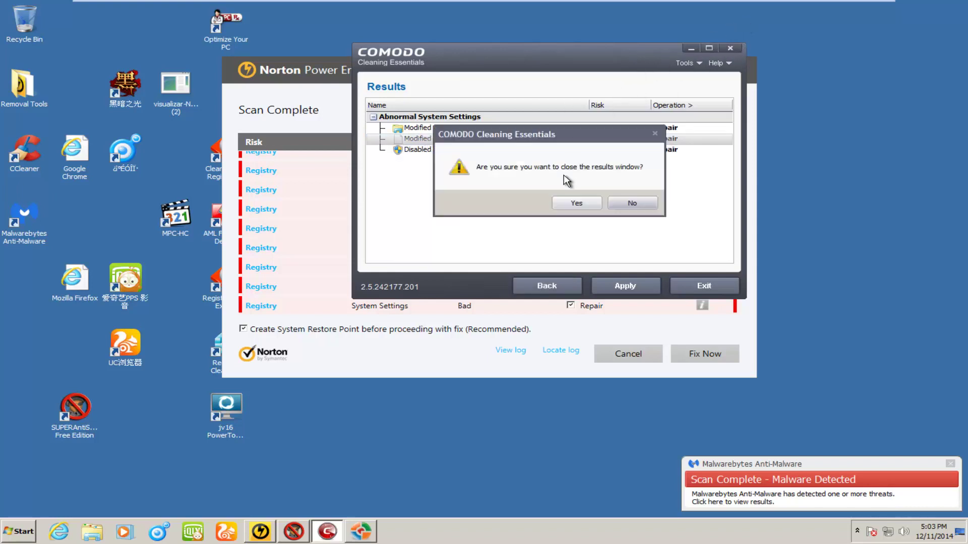
{"action": "left_click", "coordinate": [590, 204]}
{"action": "left_click", "coordinate": [578, 201]}
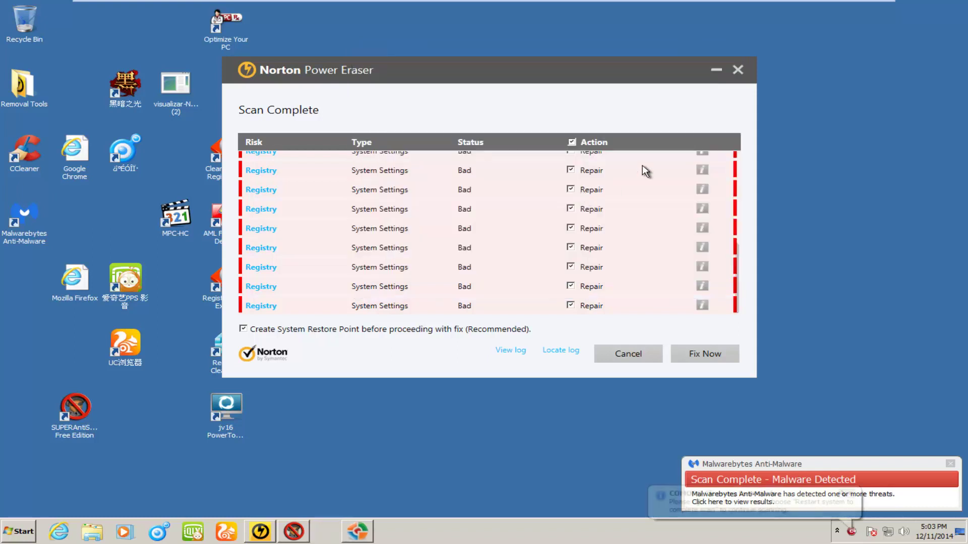
{"action": "left_click", "coordinate": [776, 66]}
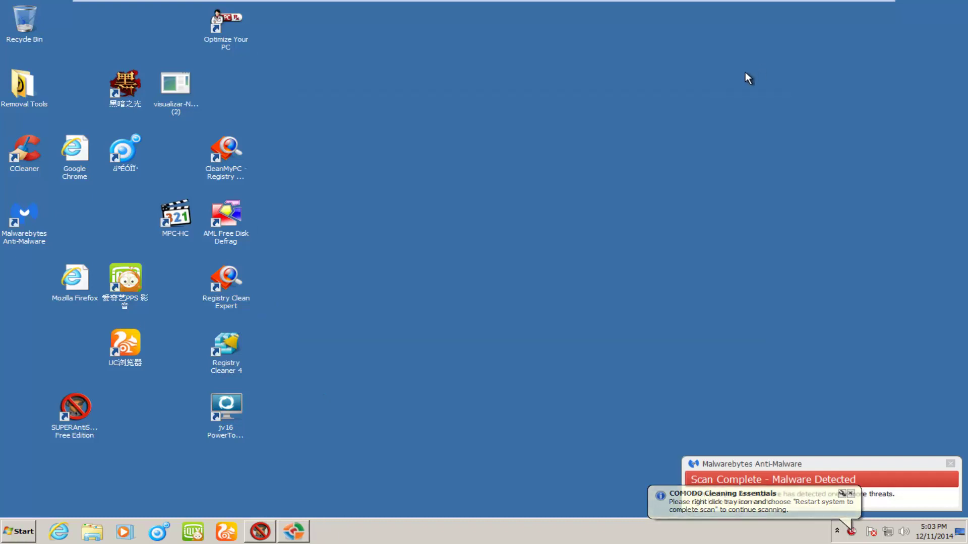
{"action": "left_click", "coordinate": [297, 531]}
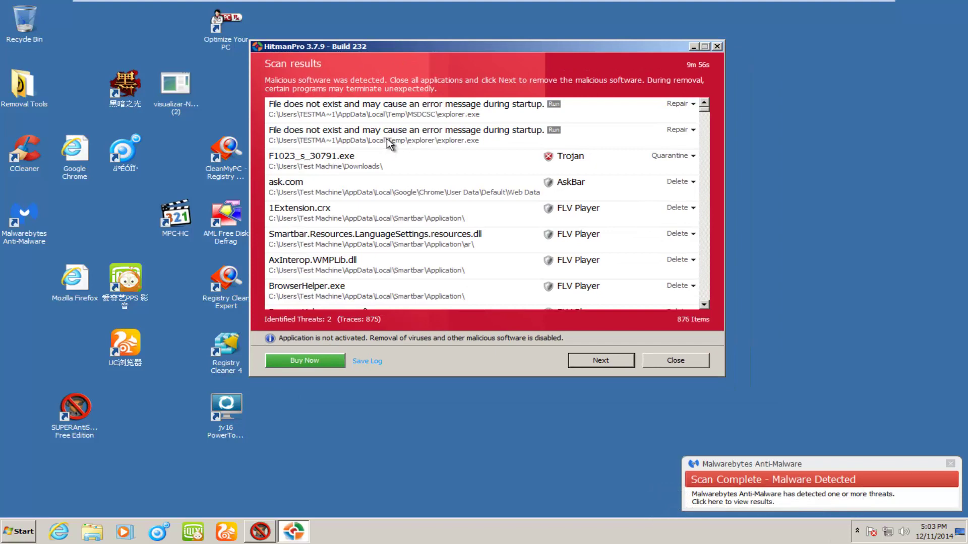
Step: Inspect HitmanPro's two missing-file startup findings and the F1023_s_30791.exe Trojan entry
{"action": "left_click", "coordinate": [399, 136]}
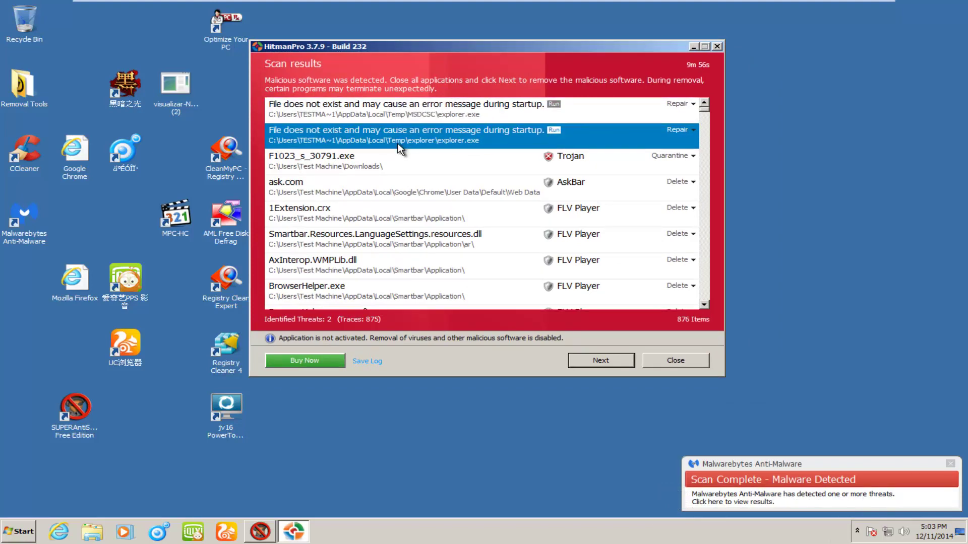
{"action": "scroll", "coordinate": [398, 137], "scroll_direction": "down", "scroll_amount": 1}
{"action": "scroll", "coordinate": [398, 144], "scroll_direction": "up", "scroll_amount": 1}
{"action": "left_click", "coordinate": [329, 168]}
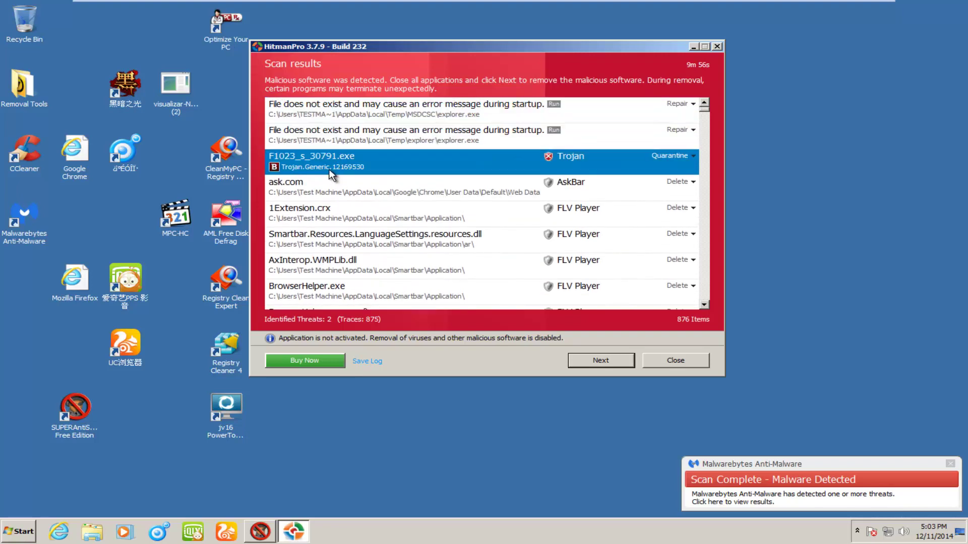
{"action": "left_click", "coordinate": [447, 120]}
{"action": "left_click", "coordinate": [373, 171]}
Step: Scroll down to the usapyjjx.exe malware entry, view its details, and minimize HitmanPro
{"action": "scroll", "coordinate": [361, 173], "scroll_direction": "down", "scroll_amount": 1}
{"action": "scroll", "coordinate": [446, 152], "scroll_direction": "down", "scroll_amount": 15}
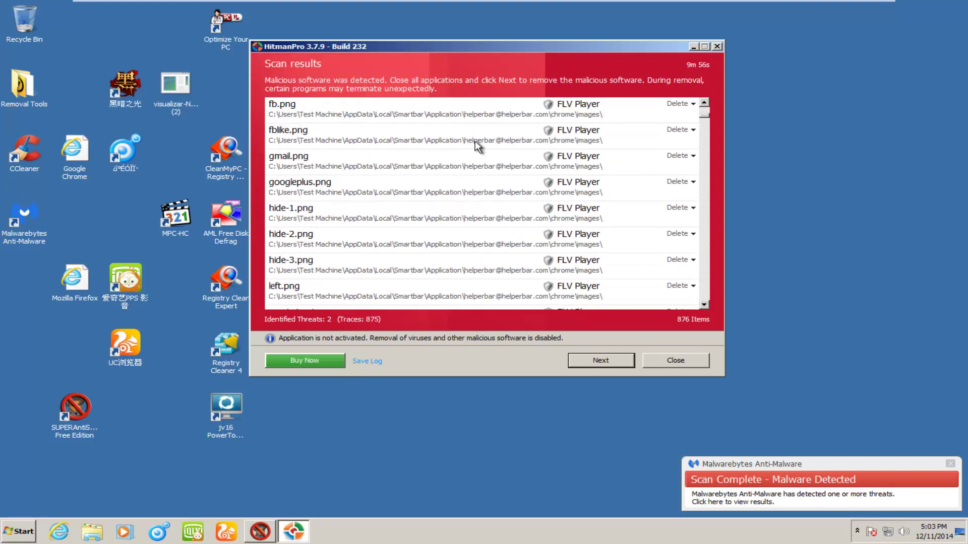
{"action": "left_click_drag", "start_coordinate": [709, 126], "coordinate": [695, 303]}
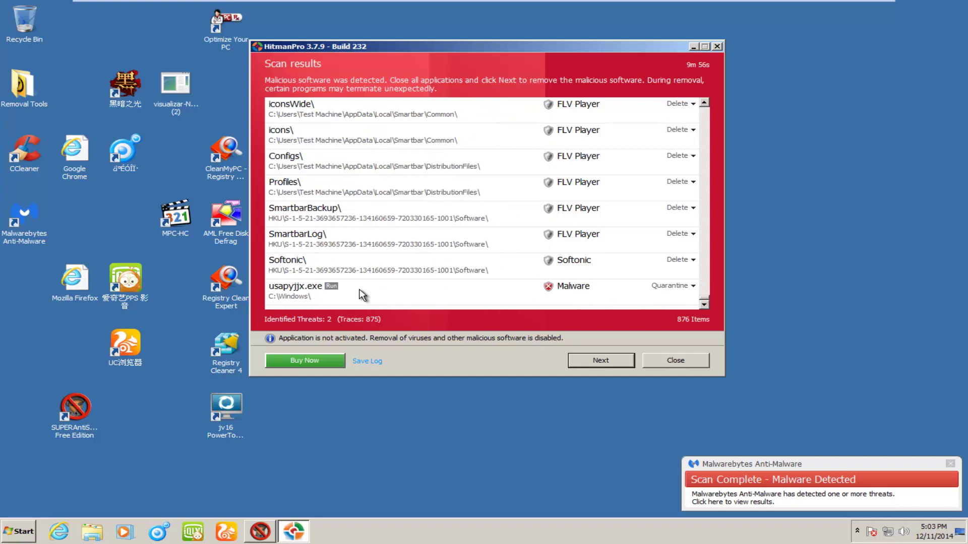
{"action": "left_click", "coordinate": [298, 300]}
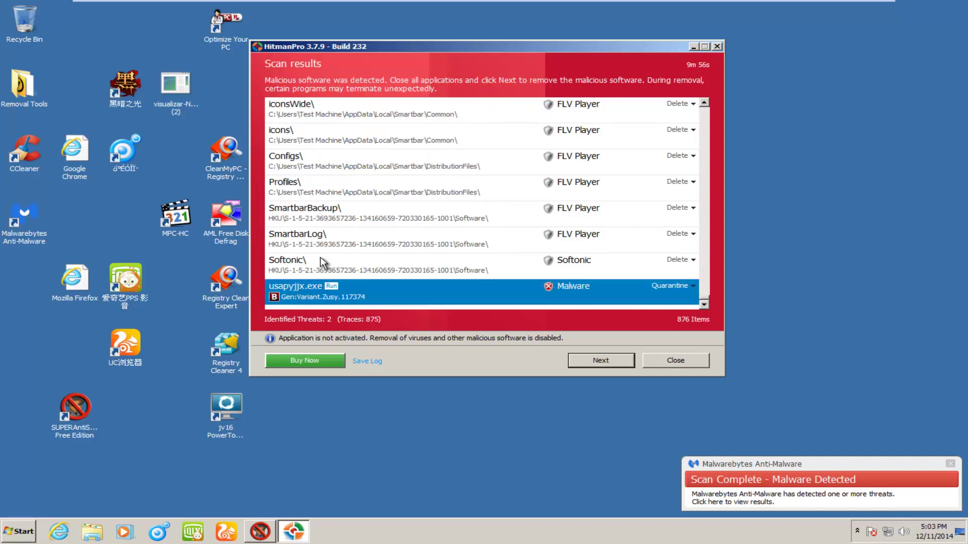
{"action": "left_click", "coordinate": [692, 46]}
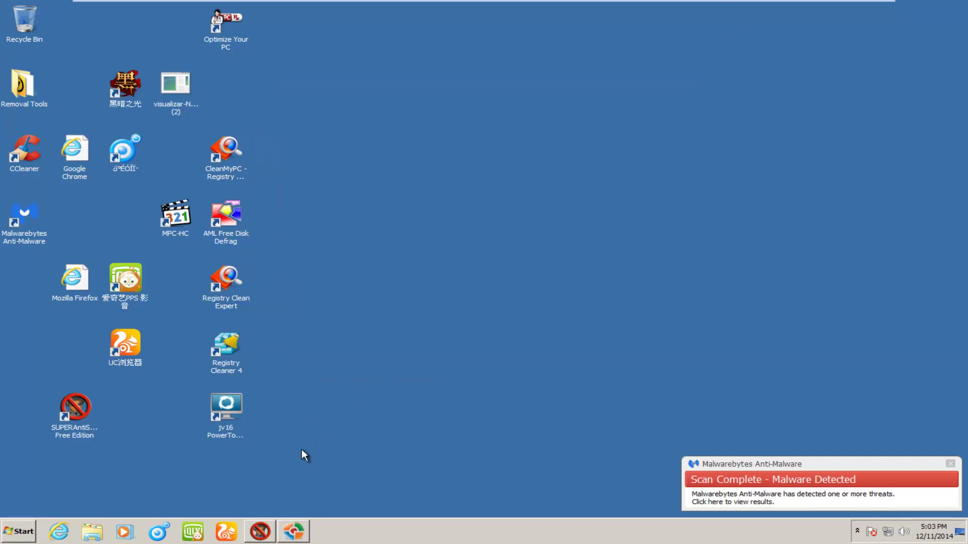
{"action": "left_click", "coordinate": [260, 534]}
{"action": "left_click", "coordinate": [261, 536]}
Step: Launch Task Manager from the taskbar and scan all 45 processes with Image Name widened
{"action": "right_click", "coordinate": [466, 526]}
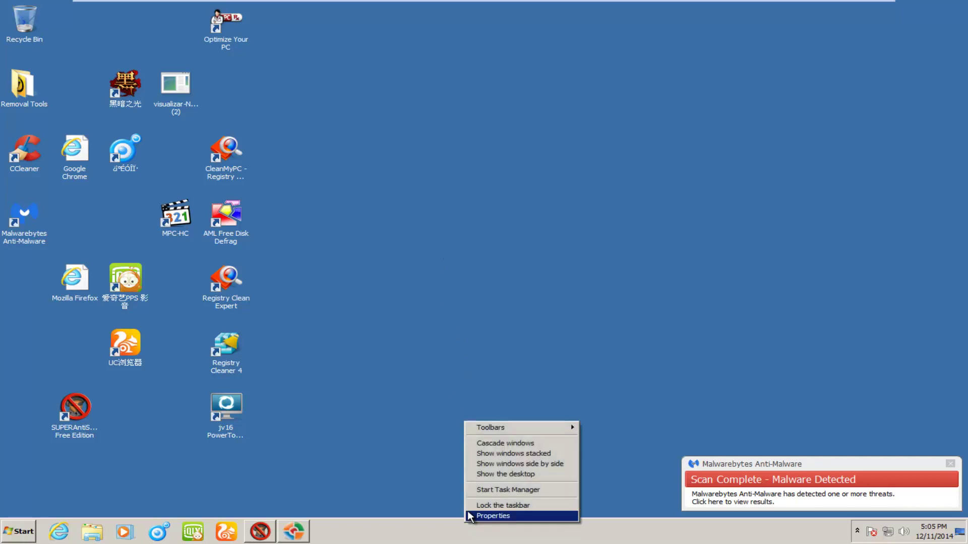
{"action": "left_click", "coordinate": [482, 490]}
{"action": "left_click_drag", "start_coordinate": [151, 11], "coordinate": [298, 50]}
{"action": "left_click", "coordinate": [213, 74]}
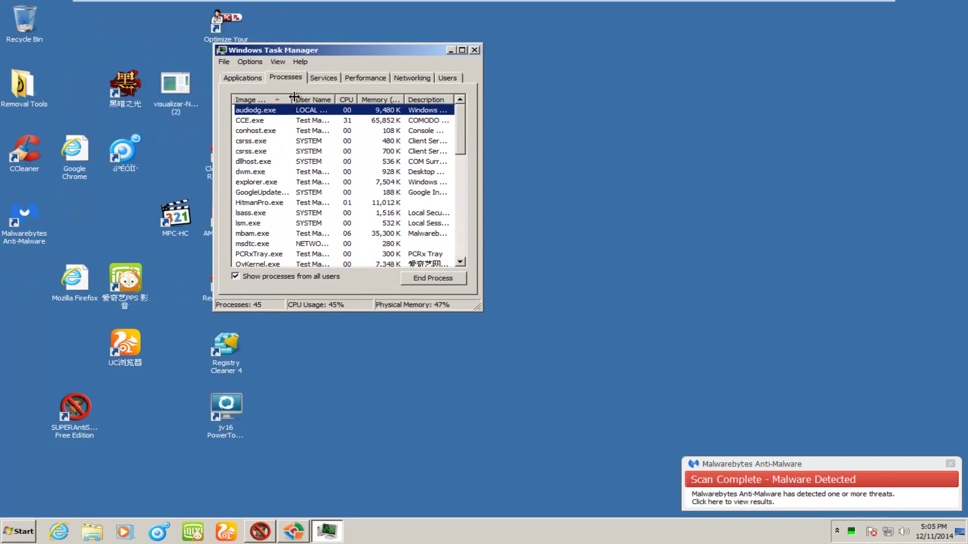
{"action": "left_click_drag", "start_coordinate": [295, 96], "coordinate": [347, 98]}
{"action": "scroll", "coordinate": [279, 156], "scroll_direction": "down", "scroll_amount": 3}
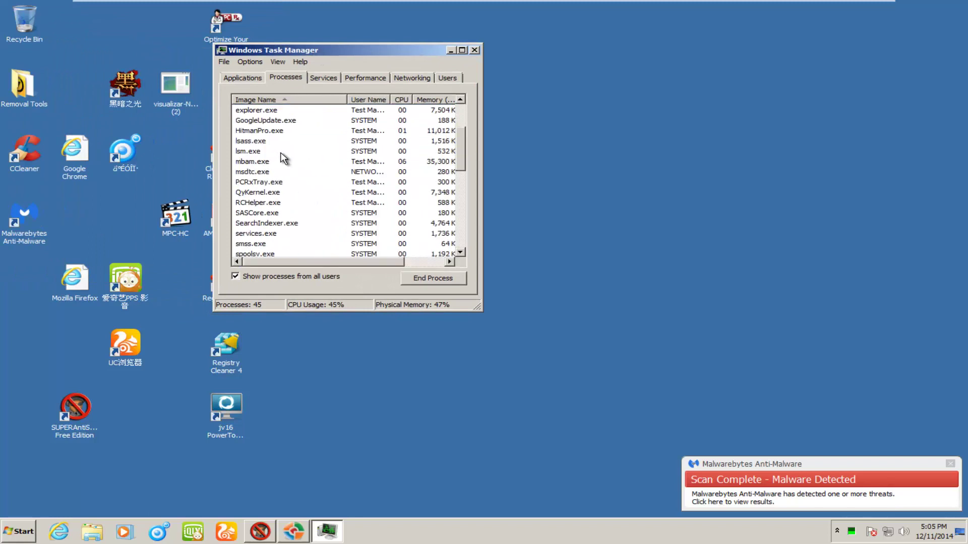
{"action": "scroll", "coordinate": [283, 157], "scroll_direction": "down", "scroll_amount": 8}
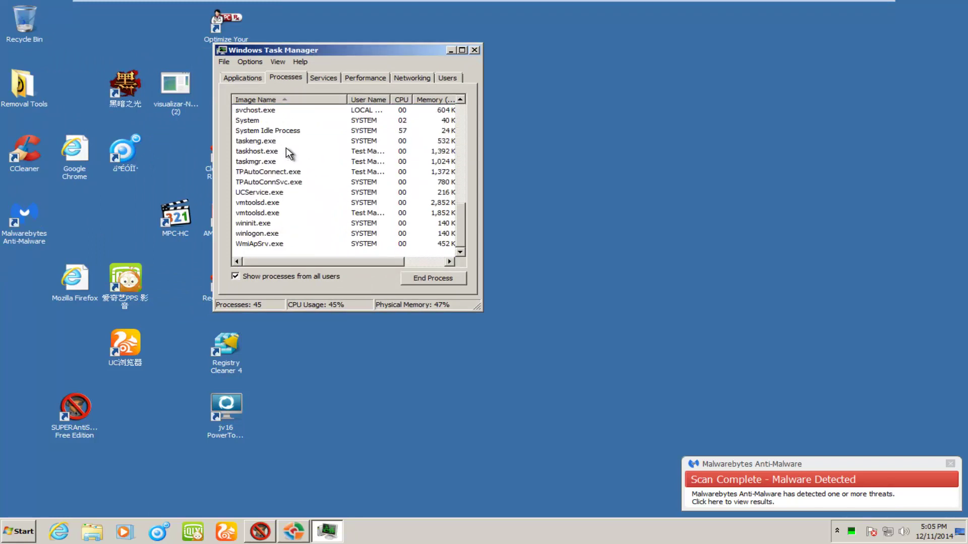
Step: Close Task Manager and launch System Configuration with msconfig from the Start search
{"action": "left_click", "coordinate": [475, 50]}
{"action": "left_click", "coordinate": [3, 532]}
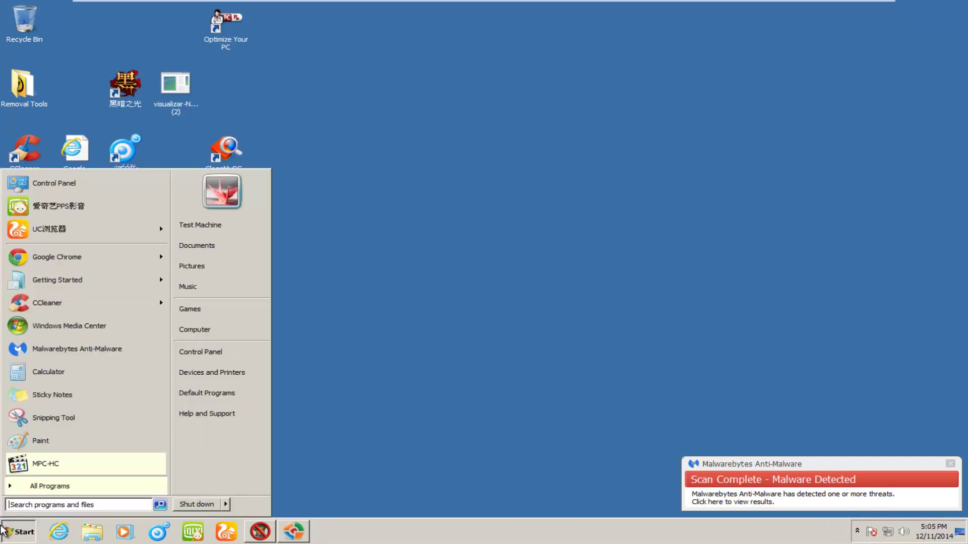
{"action": "type", "text": "msco"}
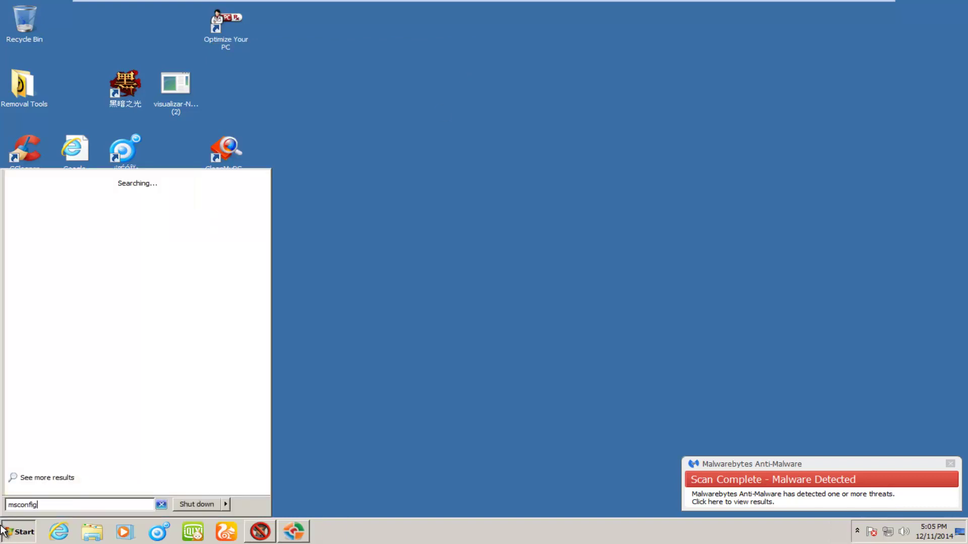
{"action": "type", "text": "nfig"}
{"action": "key", "text": "Return"}
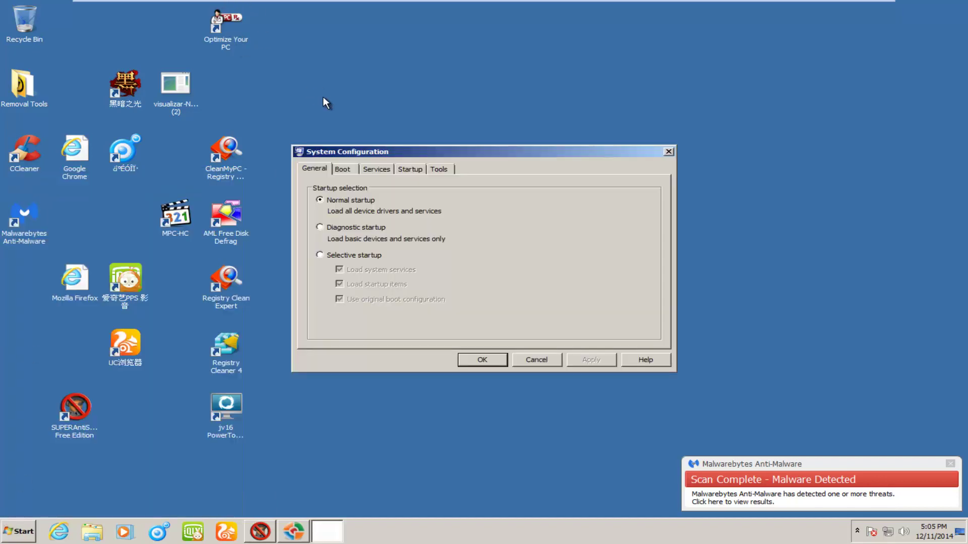
Step: Review the widened Startup list, inspecting unknown-manufacturer entries, the HKCU hash-named entry and kapeskay.2.0
{"action": "left_click", "coordinate": [398, 168]}
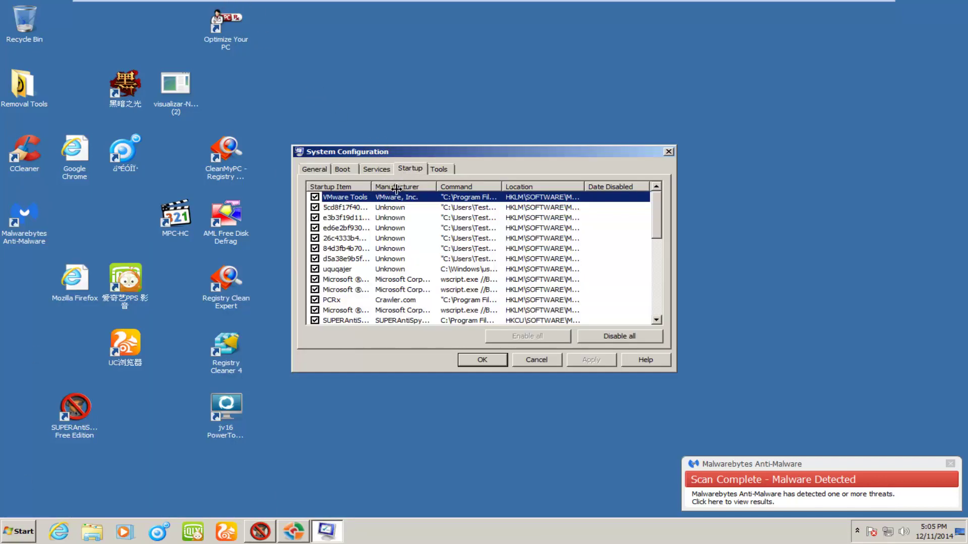
{"action": "left_click_drag", "start_coordinate": [371, 188], "coordinate": [455, 188]}
{"action": "left_click", "coordinate": [360, 218]}
{"action": "left_click_drag", "start_coordinate": [358, 208], "coordinate": [355, 236]}
{"action": "scroll", "coordinate": [355, 236], "scroll_direction": "down", "scroll_amount": 4}
{"action": "left_click", "coordinate": [340, 241]}
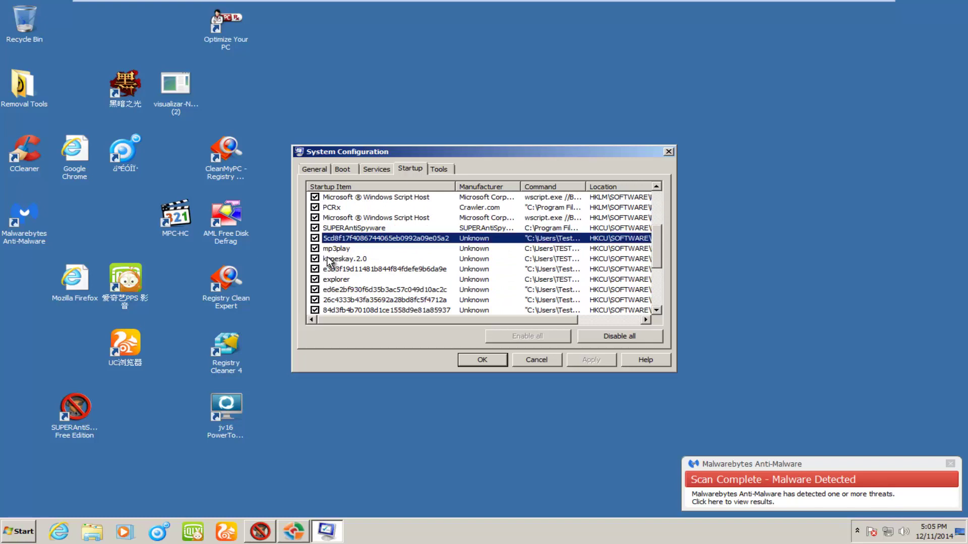
{"action": "left_click", "coordinate": [329, 260]}
{"action": "scroll", "coordinate": [340, 291], "scroll_direction": "down", "scroll_amount": 4}
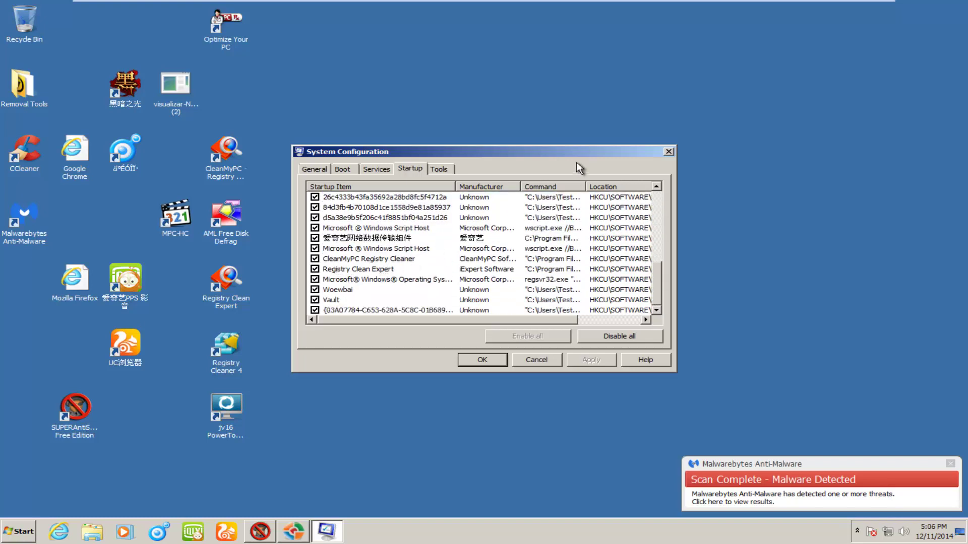
Step: Close the System Configuration window without applying any startup changes
{"action": "left_click", "coordinate": [668, 151]}
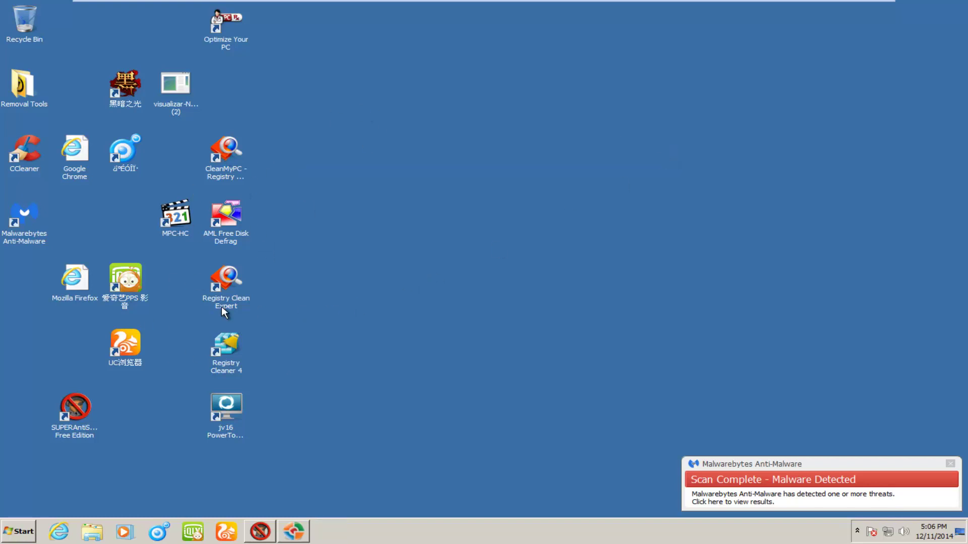